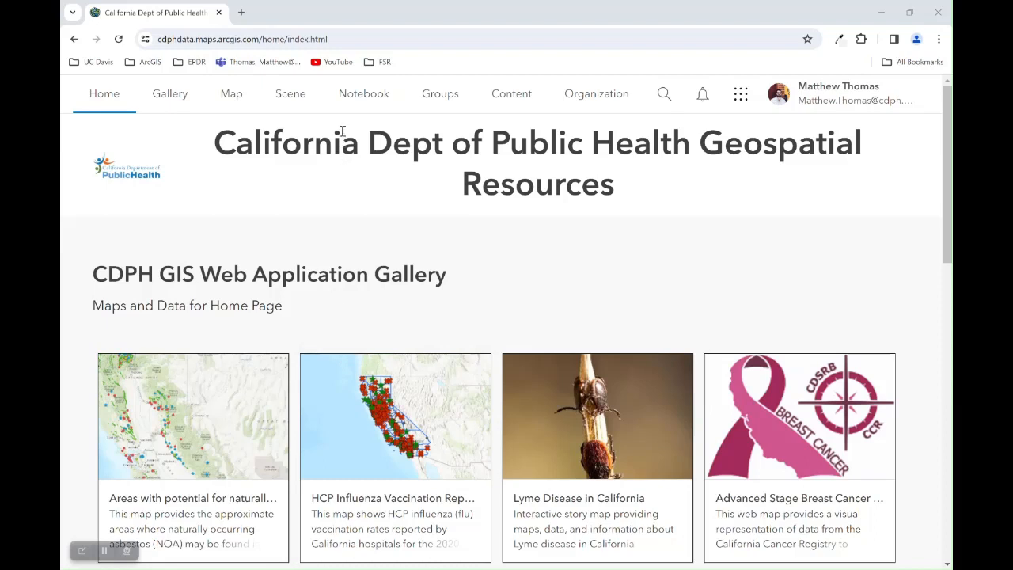
# Search my groups for "soc" and open the details of the SOC Advance Planning and Intelligence Interagency Sharing Group.
pyautogui.click(349, 37)
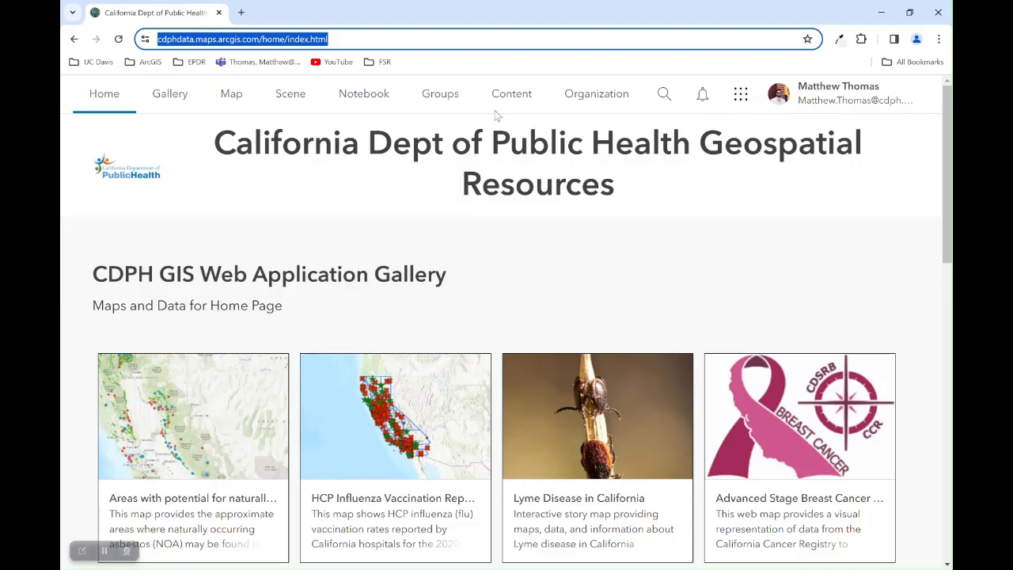
pyautogui.click(442, 99)
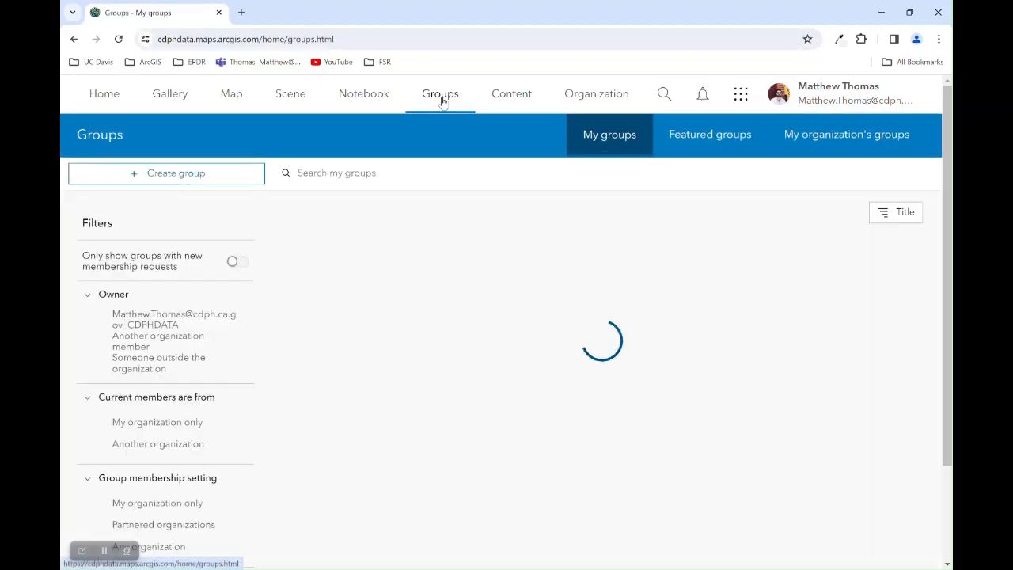
pyautogui.click(421, 172)
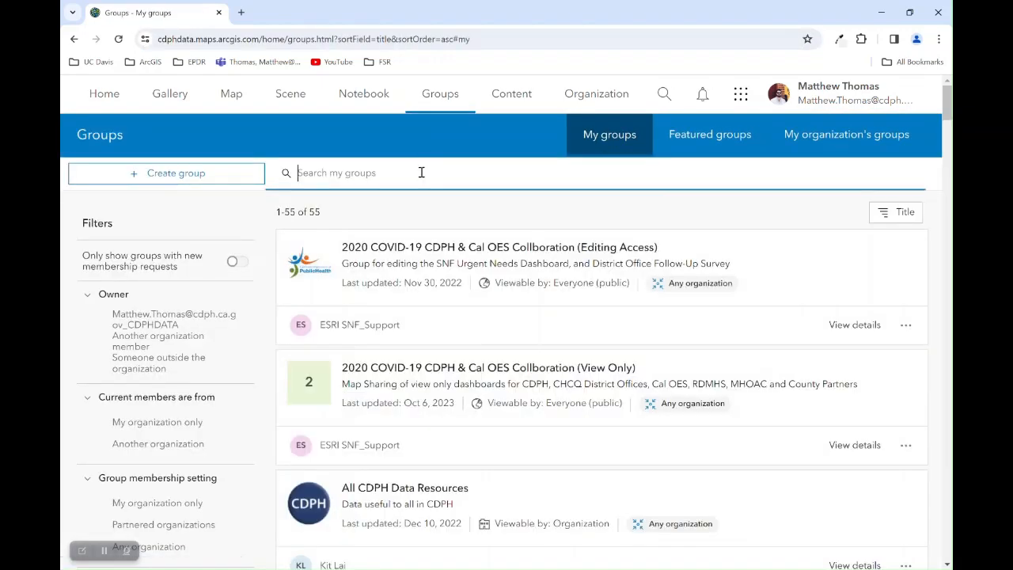
pyautogui.write('soc')
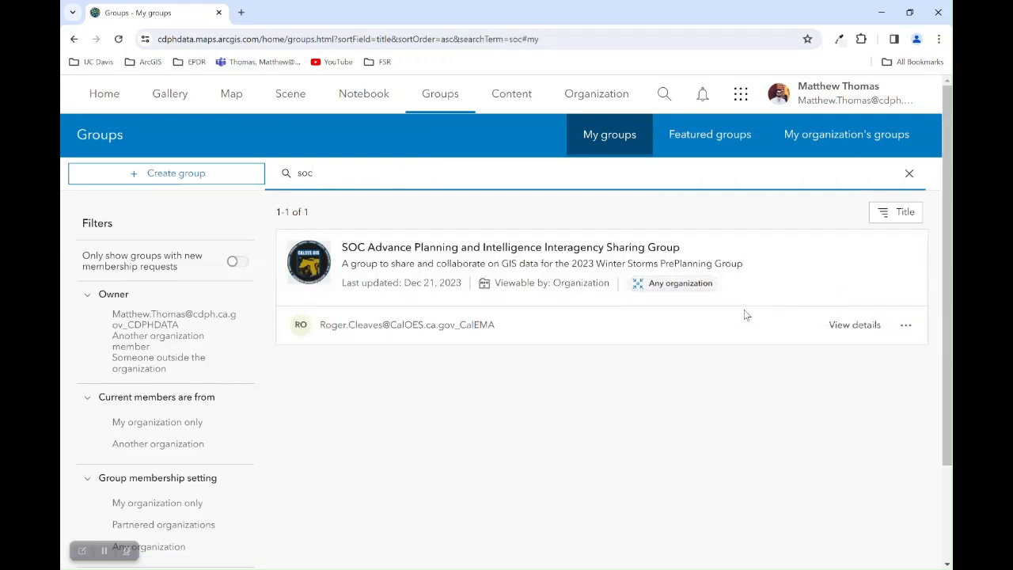
pyautogui.click(840, 333)
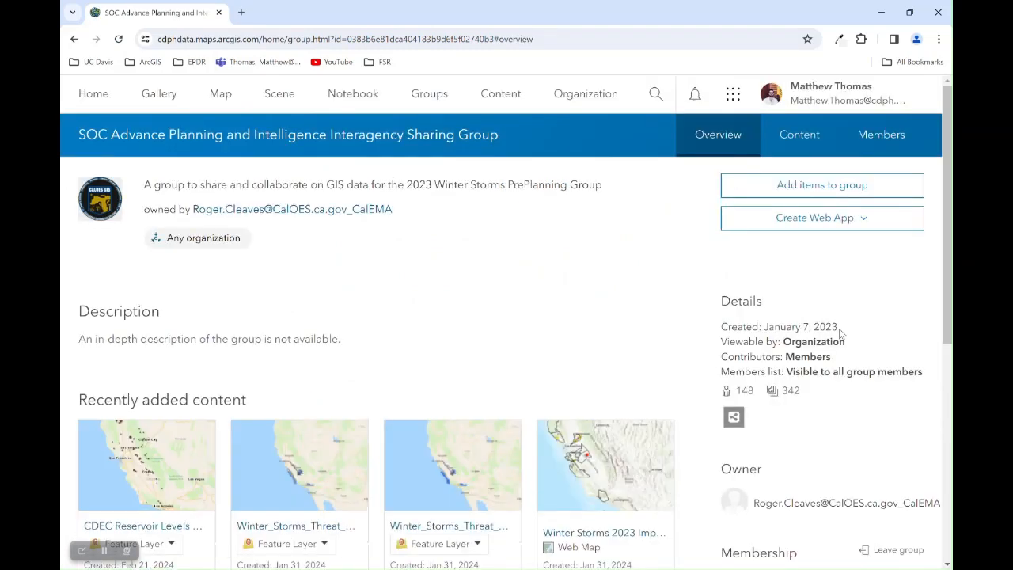
# Look through the group's recently added content and open the item details of the CDEC Reservoir Levels feature layer.
pyautogui.scroll(-1, 599, 272)
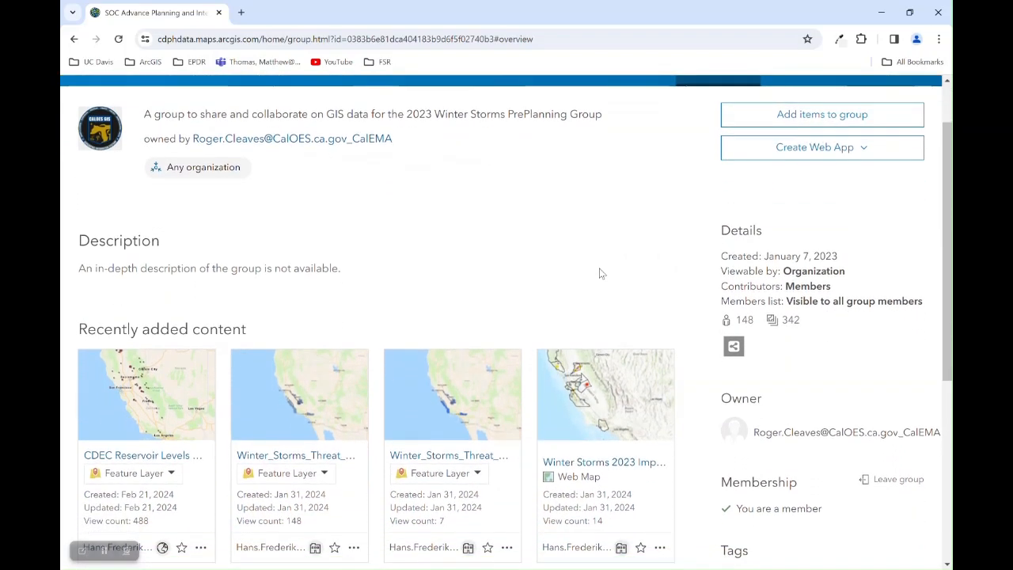
pyautogui.scroll(-2, 599, 273)
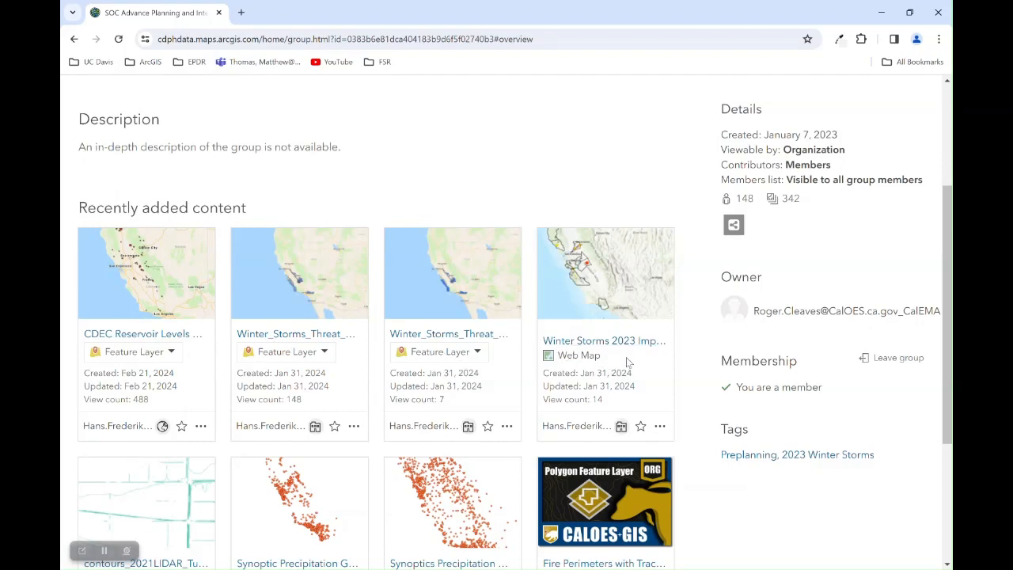
pyautogui.scroll(-3, 592, 357)
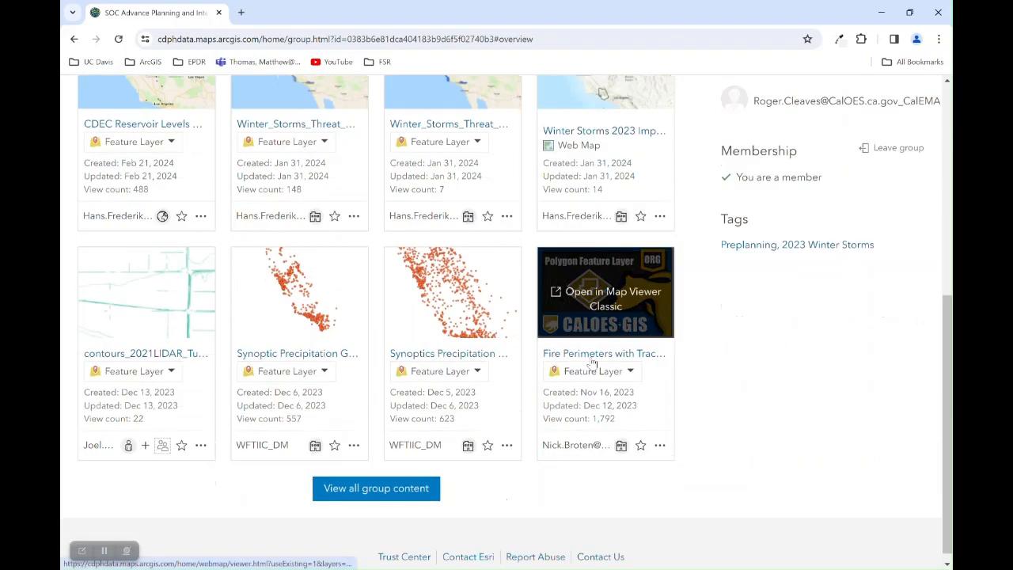
pyautogui.scroll(1, 591, 362)
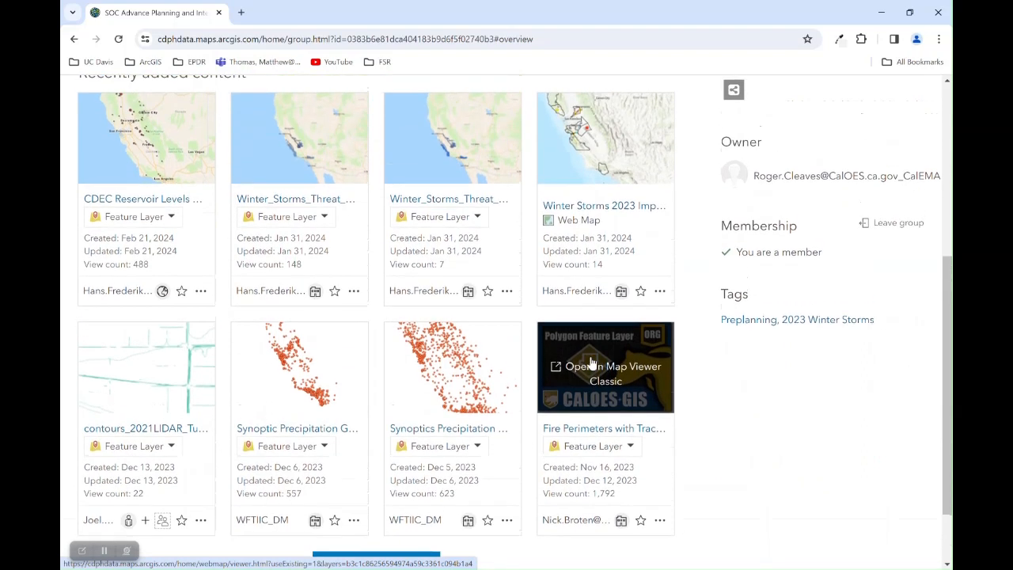
pyautogui.click(137, 219)
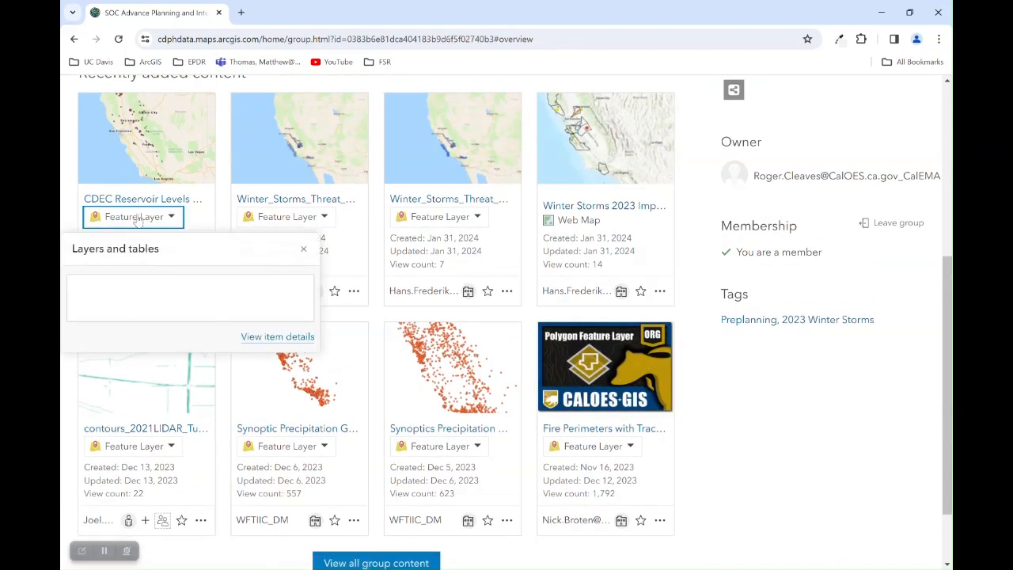
pyautogui.click(247, 339)
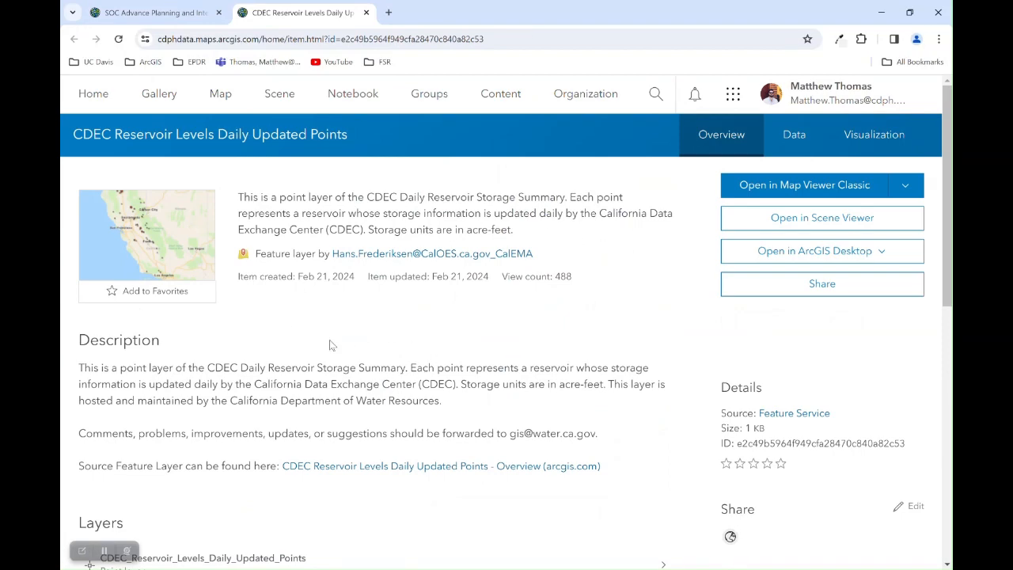
# Open the CDEC Reservoir Levels layer in Map Viewer Classic, declining the newer viewer, and copy the layer ID from the page address.
pyautogui.scroll(-1, 463, 359)
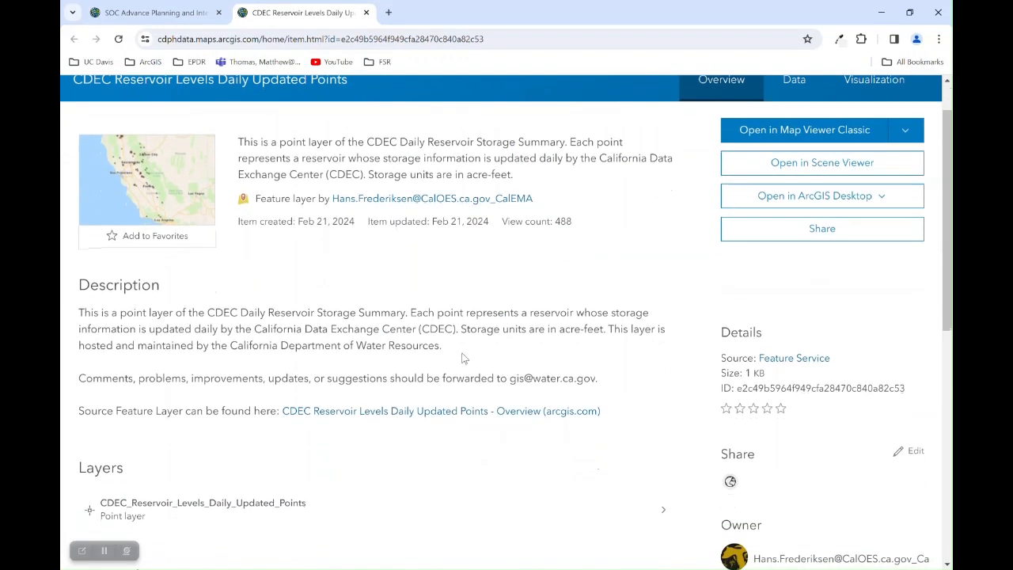
pyautogui.scroll(-1, 463, 359)
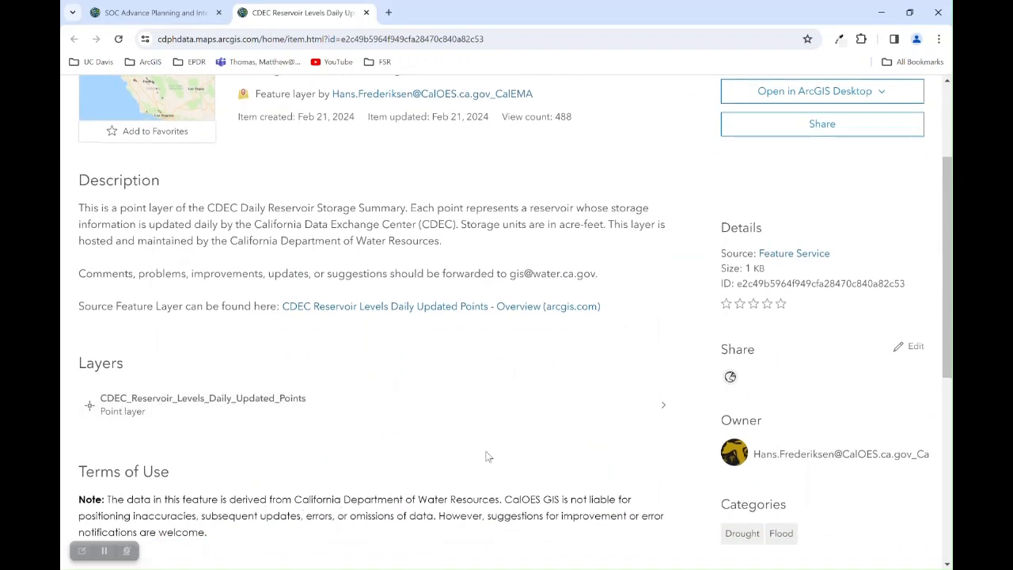
pyautogui.scroll(2, 484, 453)
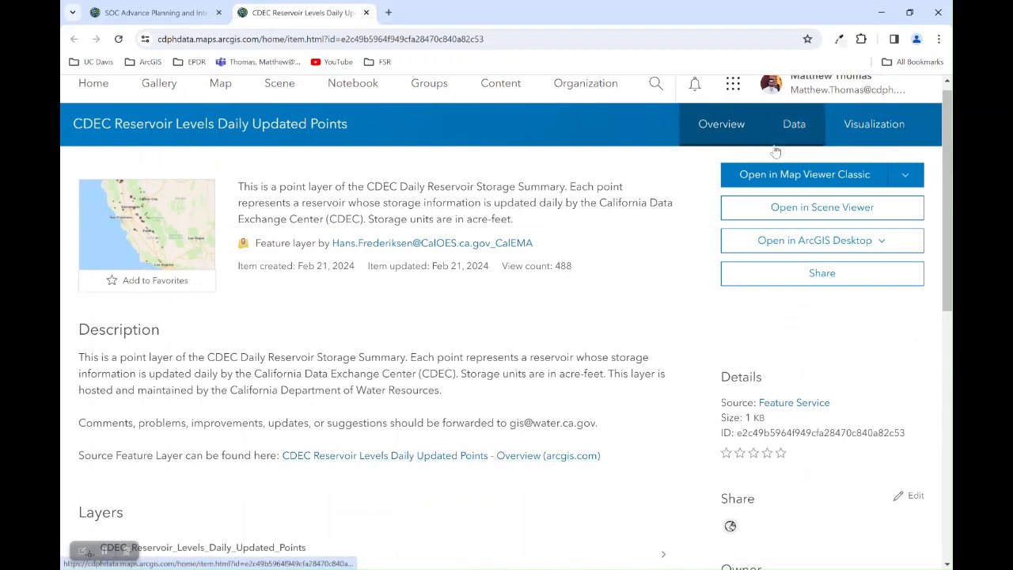
pyautogui.click(766, 175)
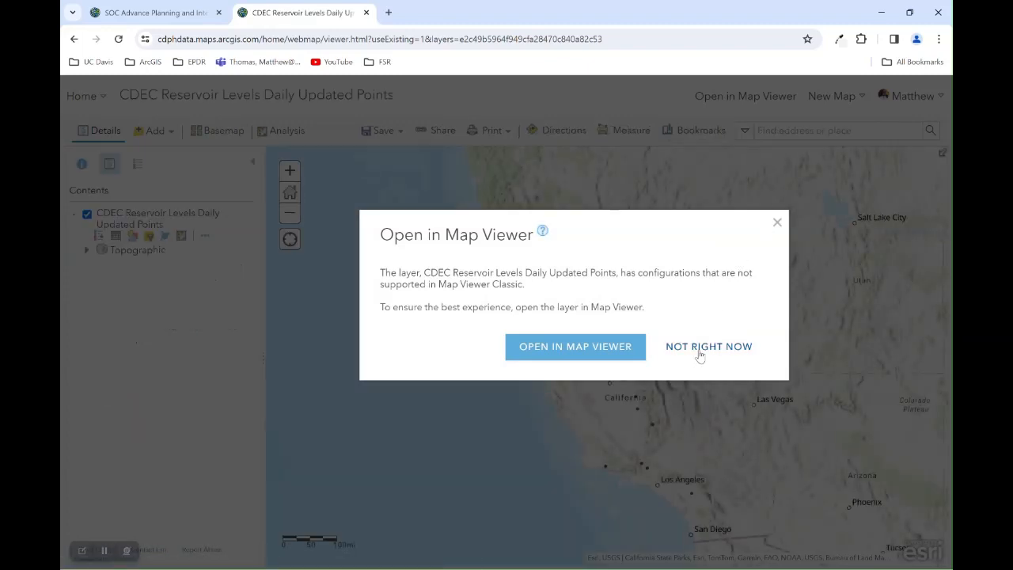
pyautogui.click(699, 348)
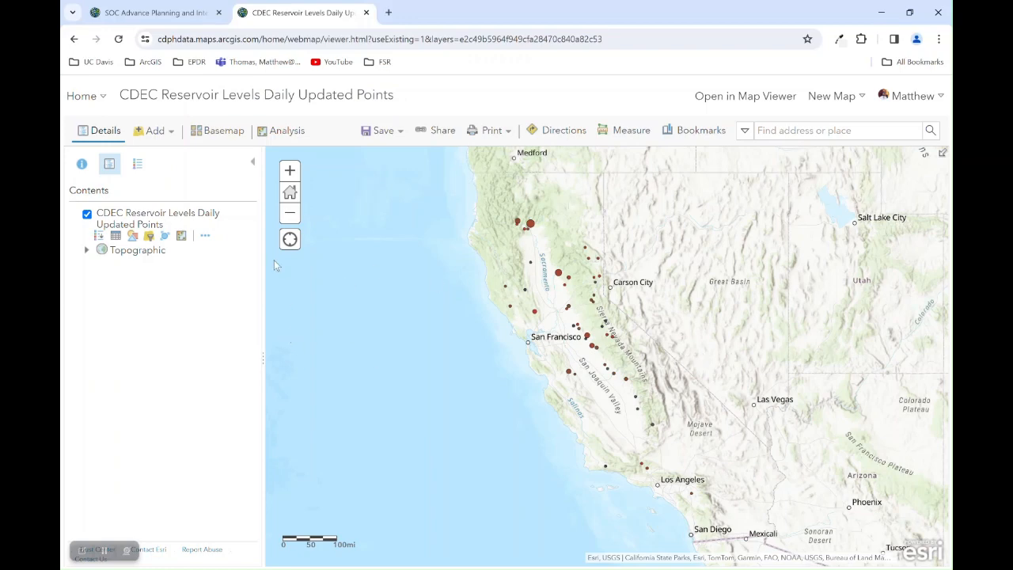
pyautogui.doubleClick(537, 39)
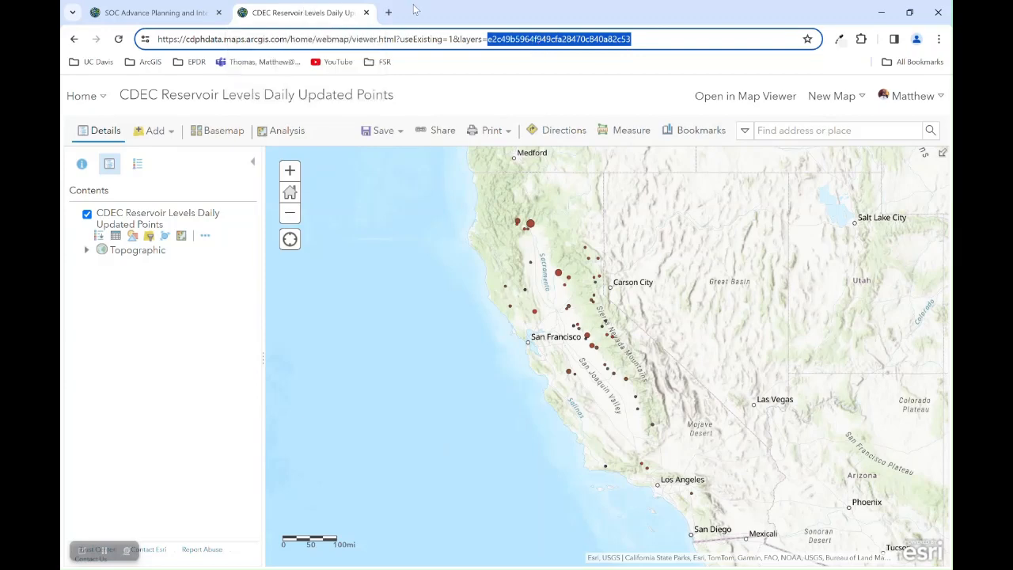
# Open My Content in a new browser tab and search it for "advanced planning".
pyautogui.click(387, 13)
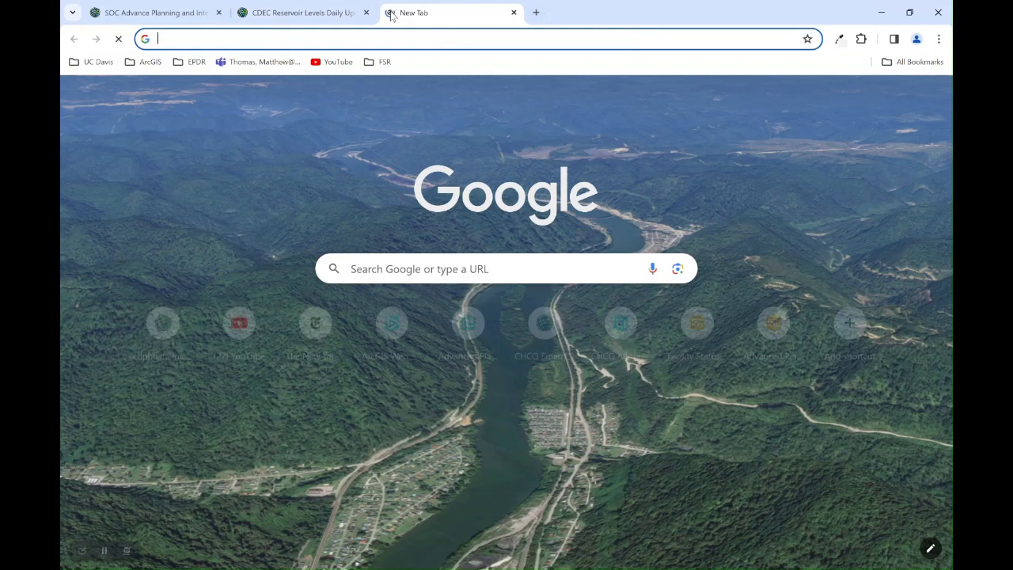
pyautogui.click(152, 64)
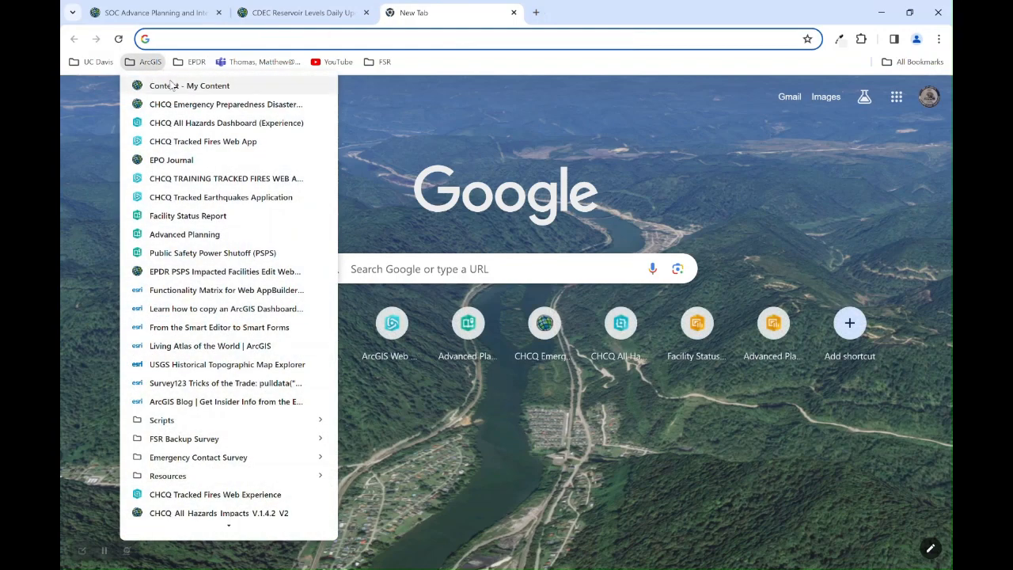
pyautogui.click(170, 87)
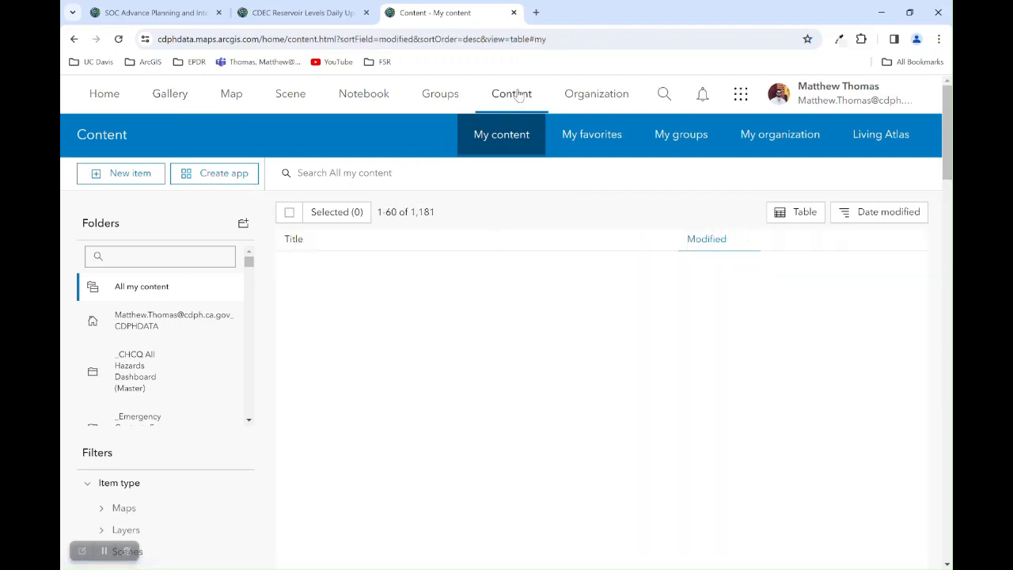
pyautogui.click(512, 99)
pyautogui.click(440, 179)
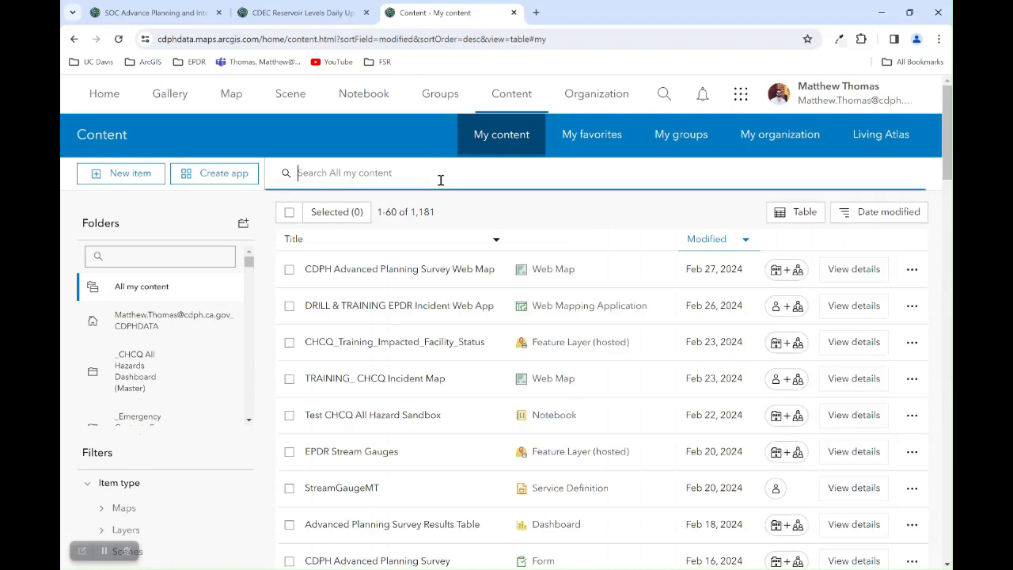
pyautogui.write('advanced ')
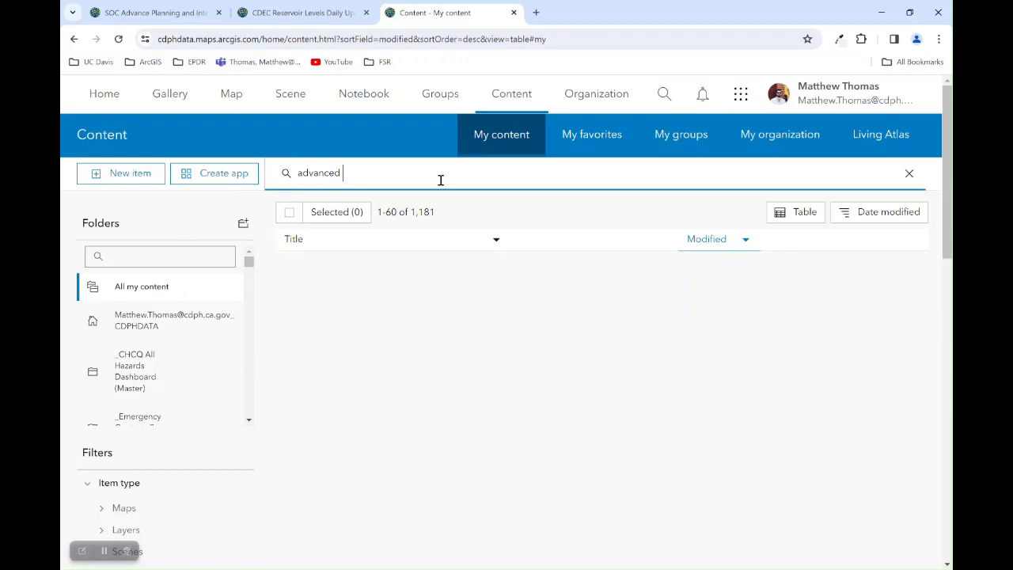
pyautogui.write('planning')
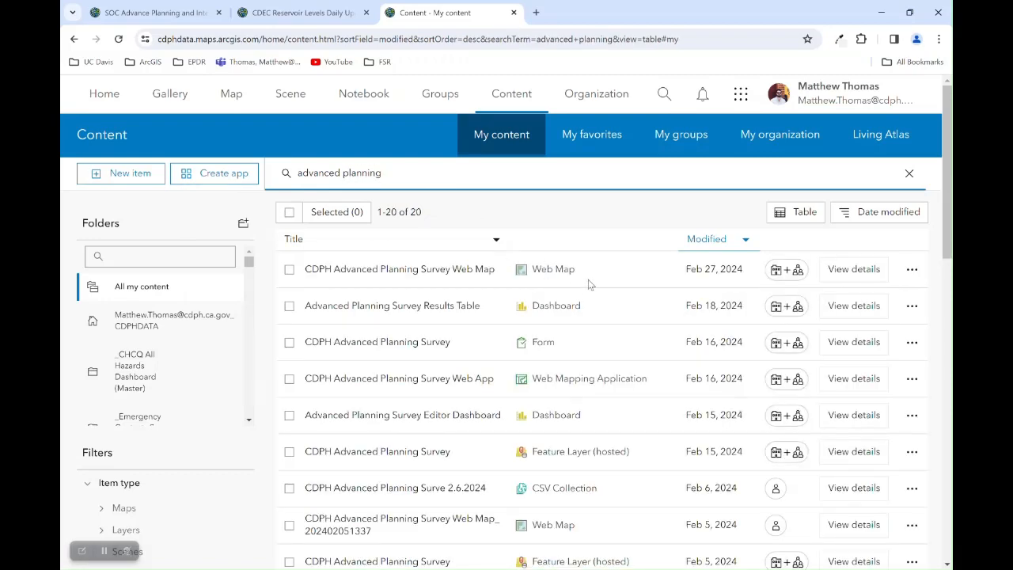
# Open the CDPH Advanced Planning Survey Web Map in Map Viewer Classic.
pyautogui.click(589, 280)
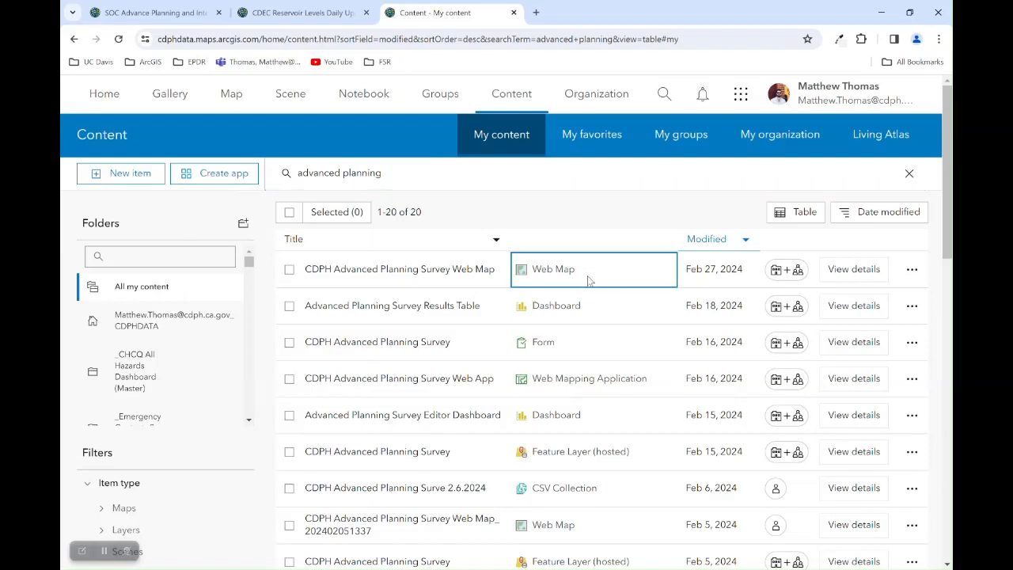
pyautogui.moveTo(574, 275)
pyautogui.mouseDown()
pyautogui.moveTo(507, 283)
pyautogui.moveTo(578, 277)
pyautogui.mouseUp()
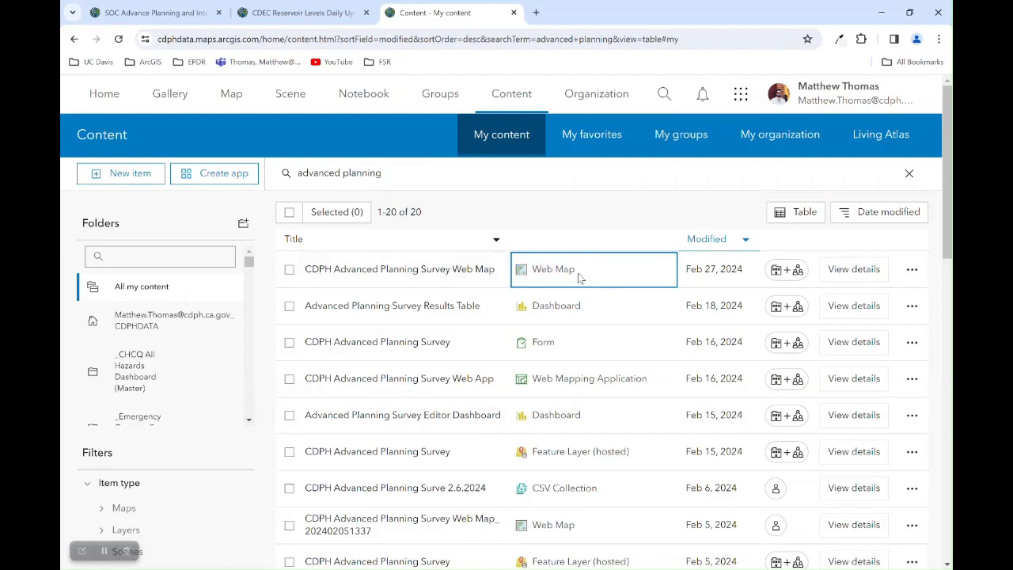
pyautogui.click(378, 277)
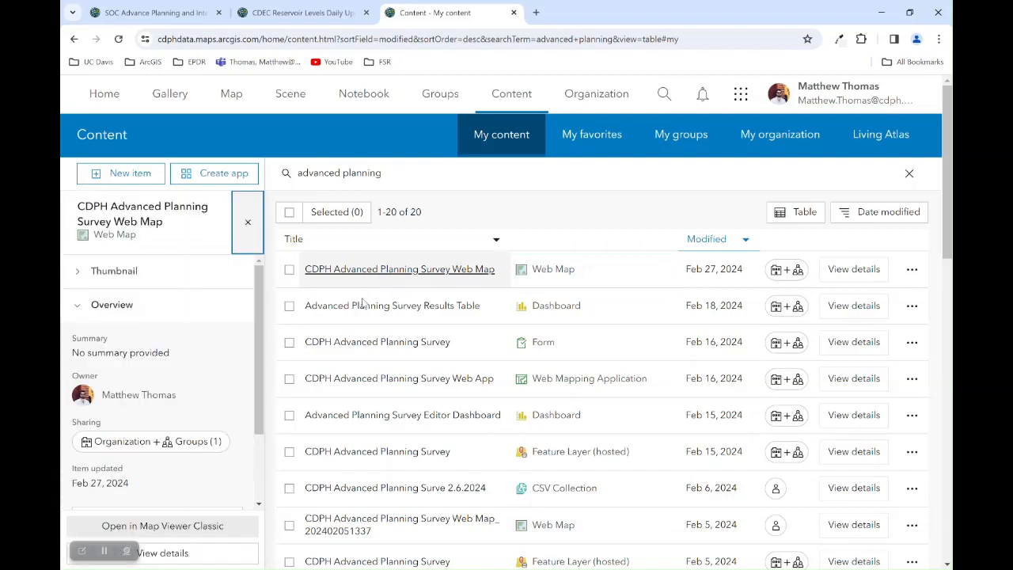
pyautogui.click(197, 526)
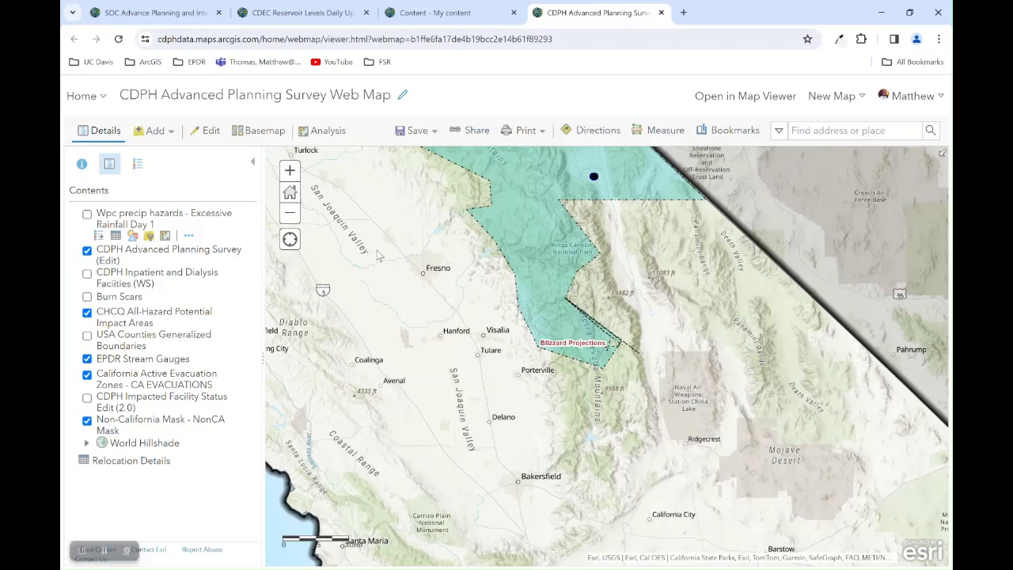
# Start a search for layers to add to the web map, with My Groups as the source.
pyautogui.click(155, 131)
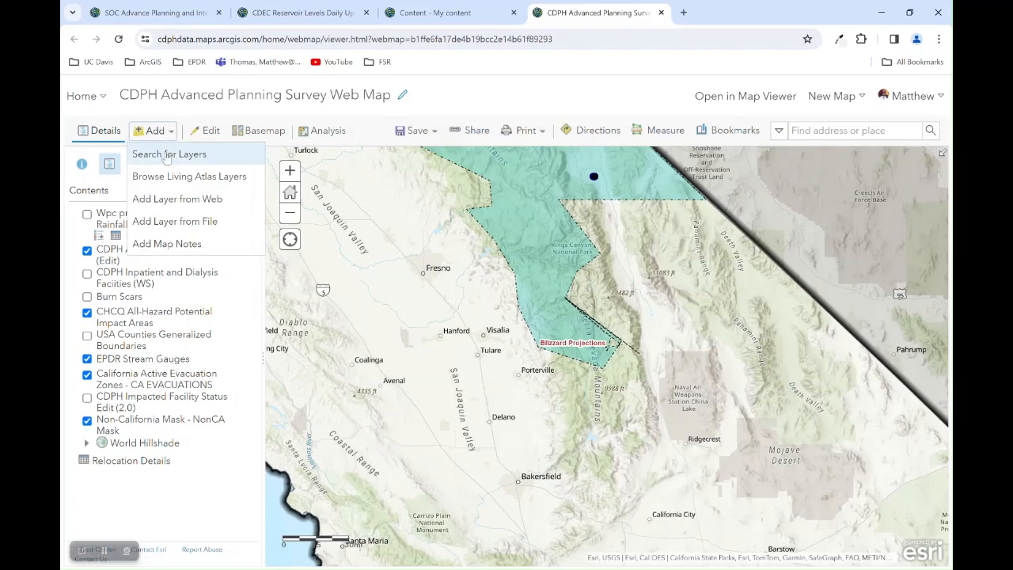
pyautogui.click(166, 155)
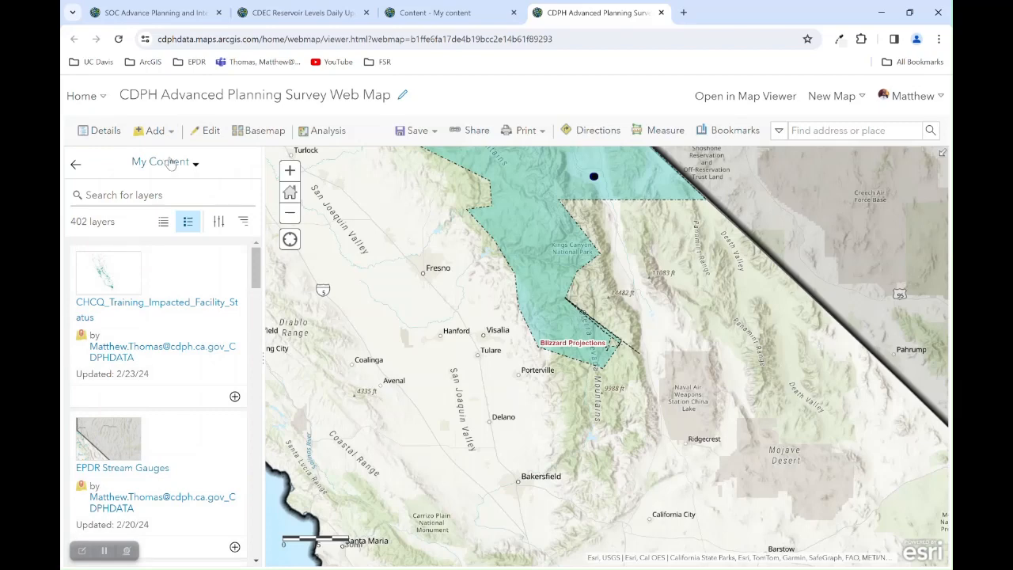
pyautogui.click(172, 163)
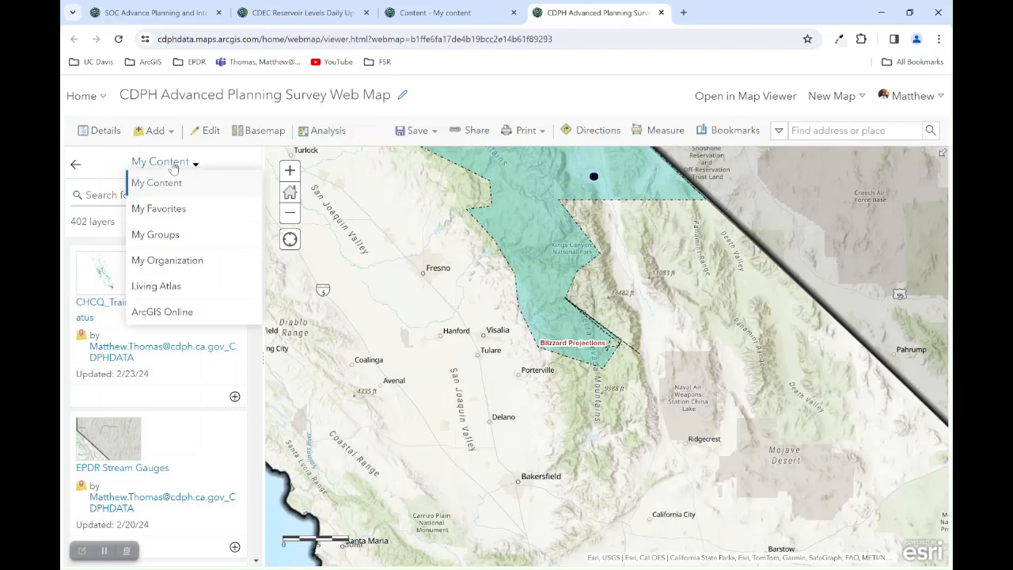
pyautogui.click(182, 237)
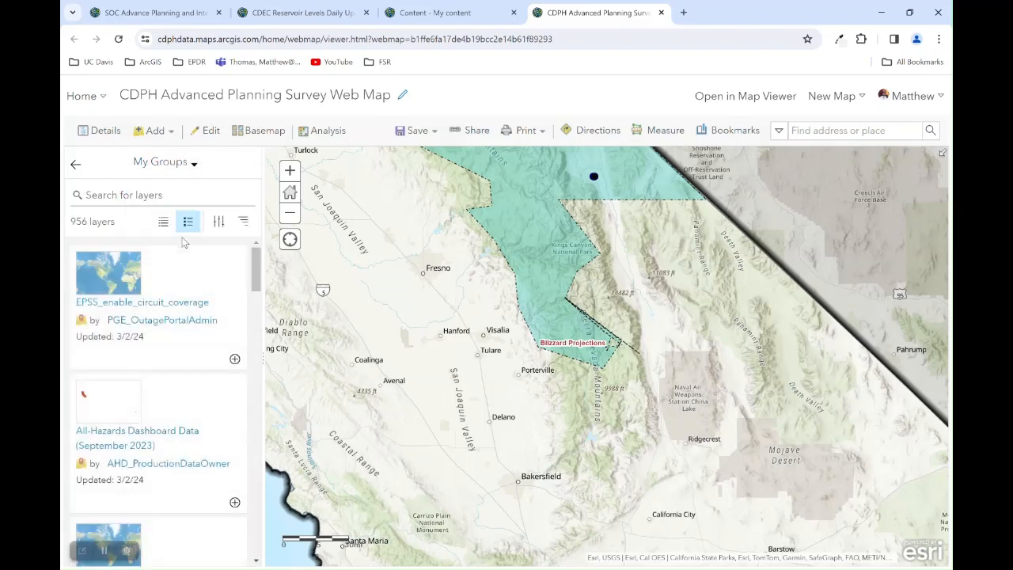
pyautogui.click(184, 168)
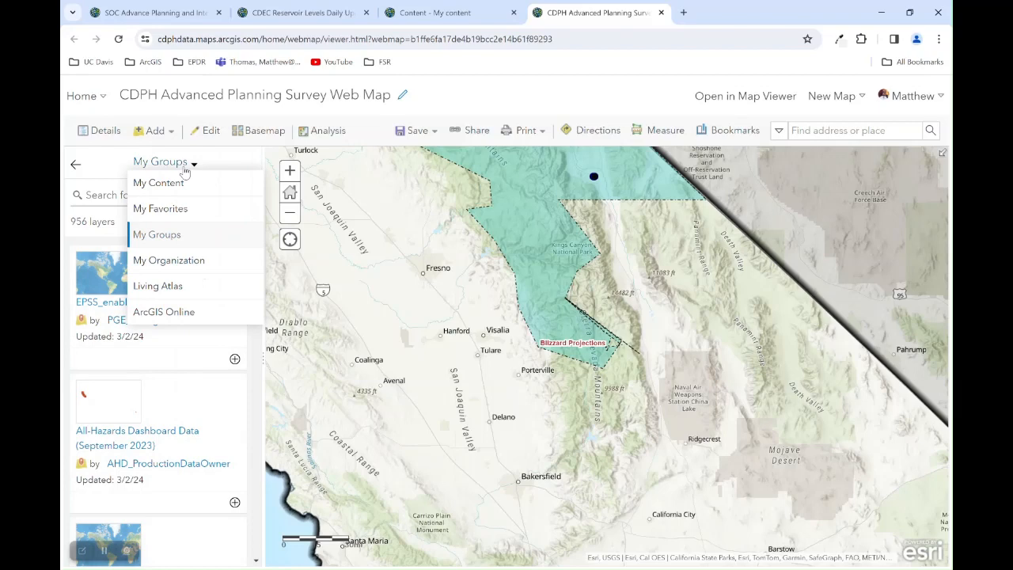
pyautogui.click(184, 168)
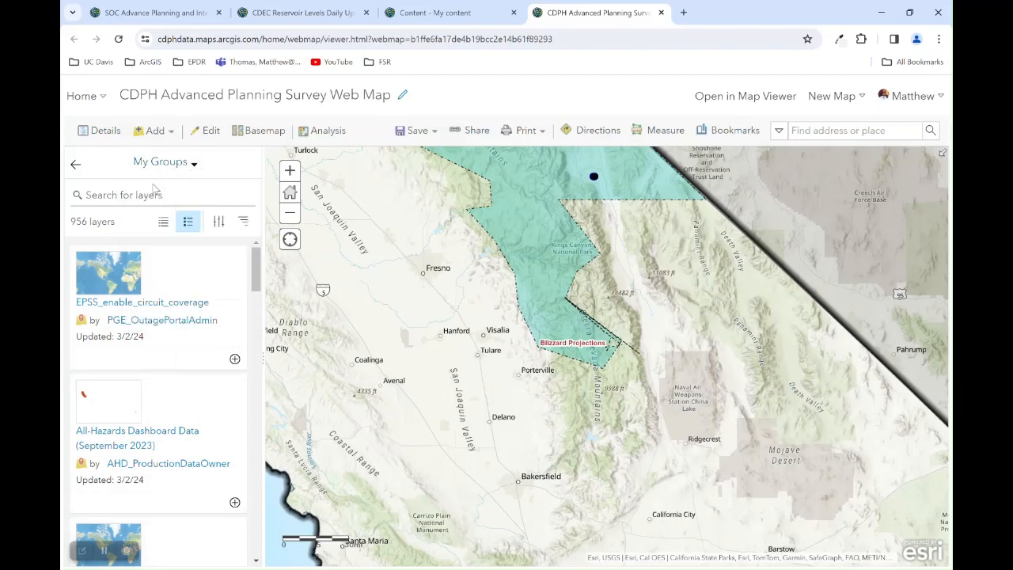
# Find the CDEC Reservoir Levels Daily Updated Points layer by its copied ID and add it to the web map, declining the newer viewer.
pyautogui.click(150, 189)
pyautogui.write('9b5964f949cfa28470c840a82c53')
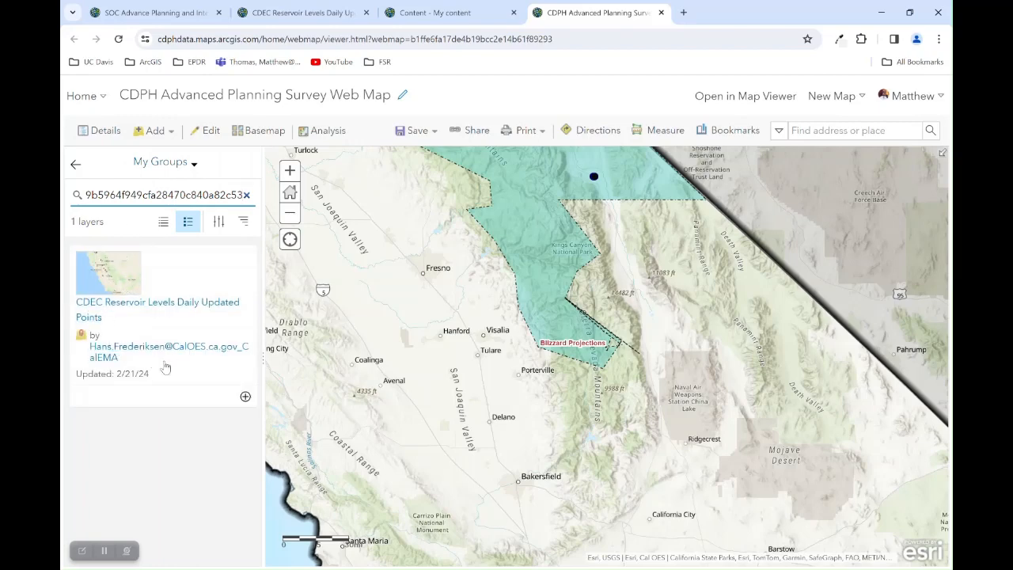
pyautogui.click(246, 397)
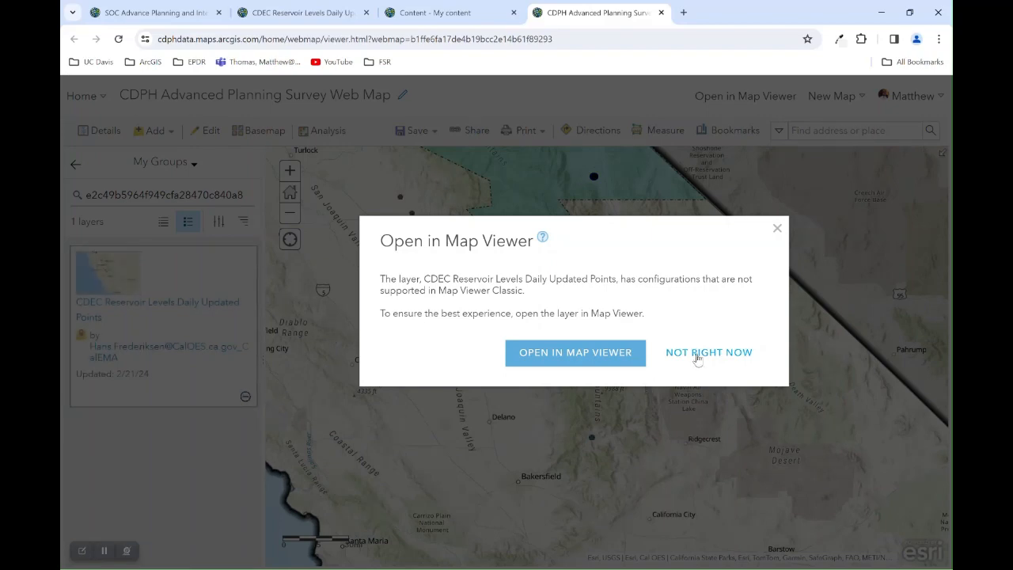
pyautogui.click(697, 358)
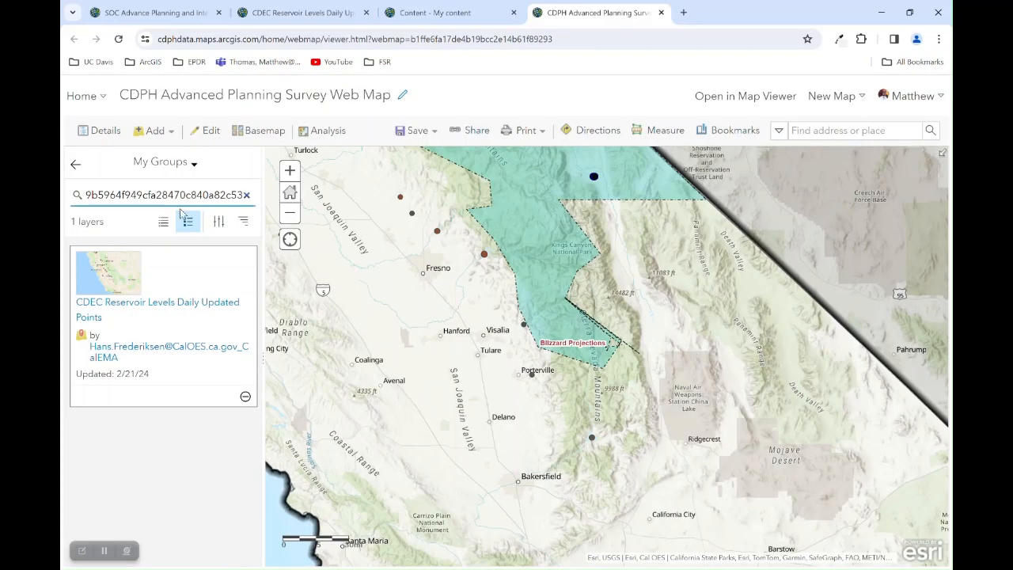
pyautogui.click(77, 166)
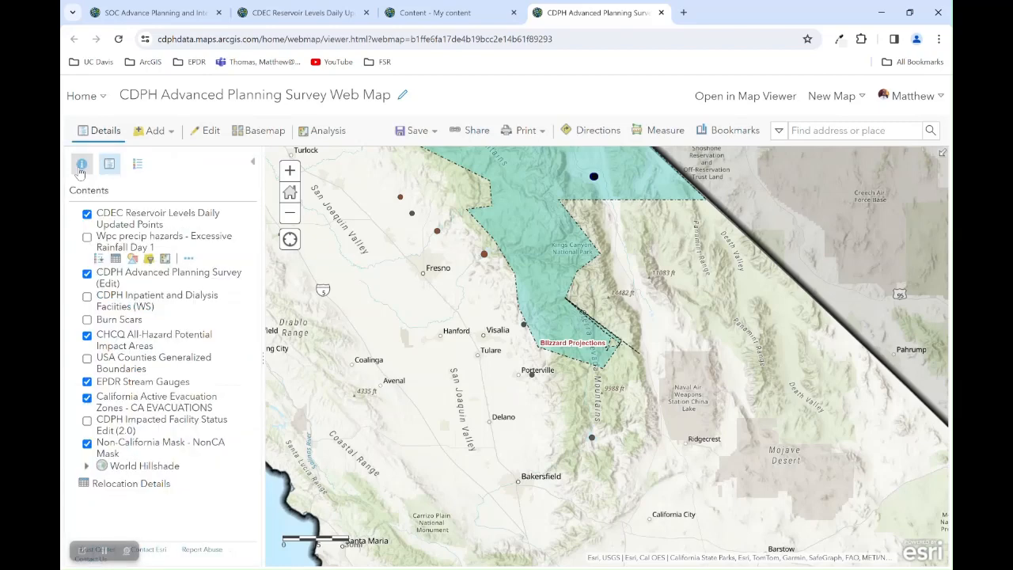
# Check the refresh interval setting of the CDEC Reservoir Levels Daily Updated Points layer and save the web map.
pyautogui.click(87, 215)
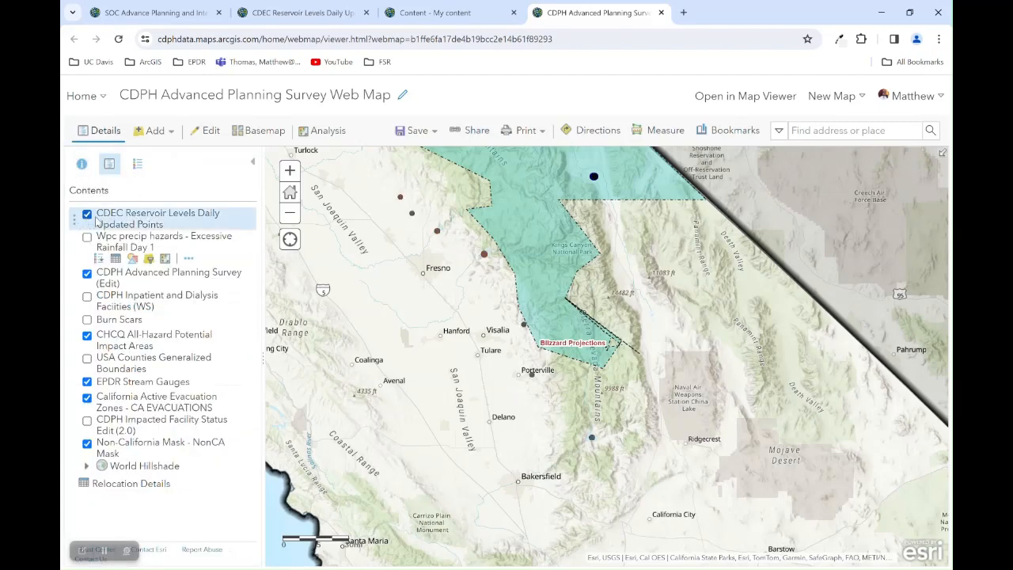
pyautogui.moveTo(133, 233)
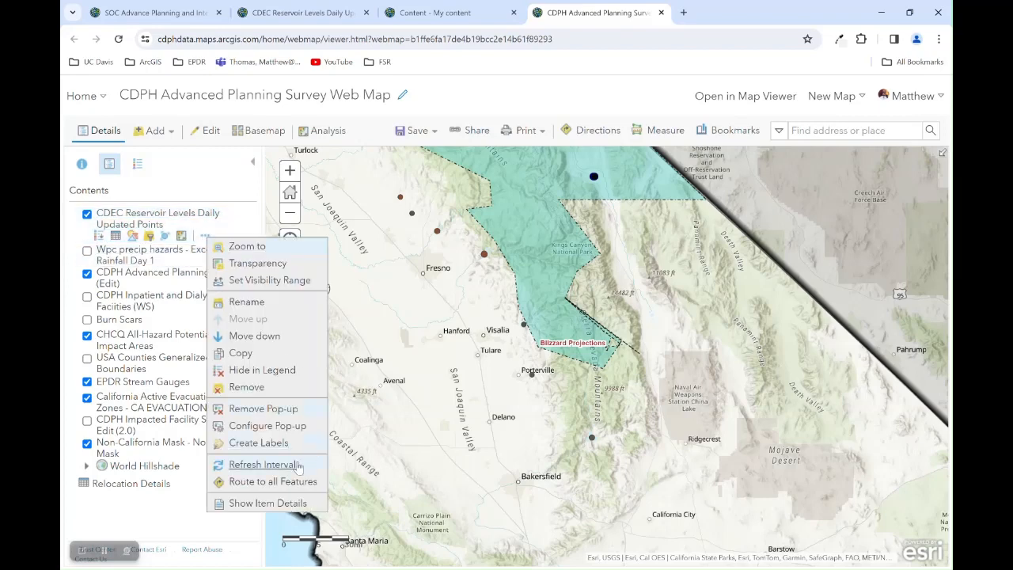
pyautogui.moveTo(296, 467)
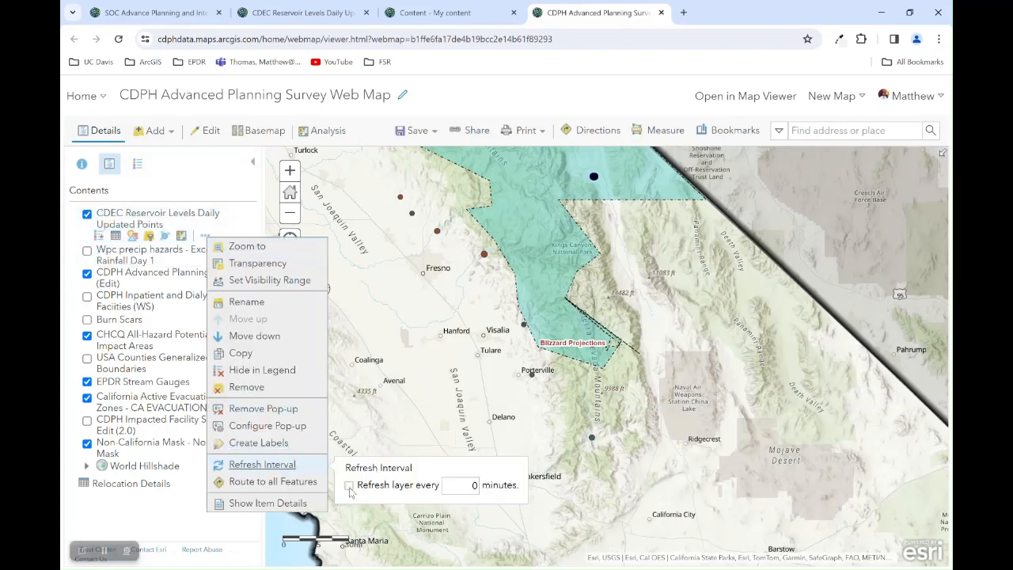
pyautogui.click(459, 485)
pyautogui.click(421, 366)
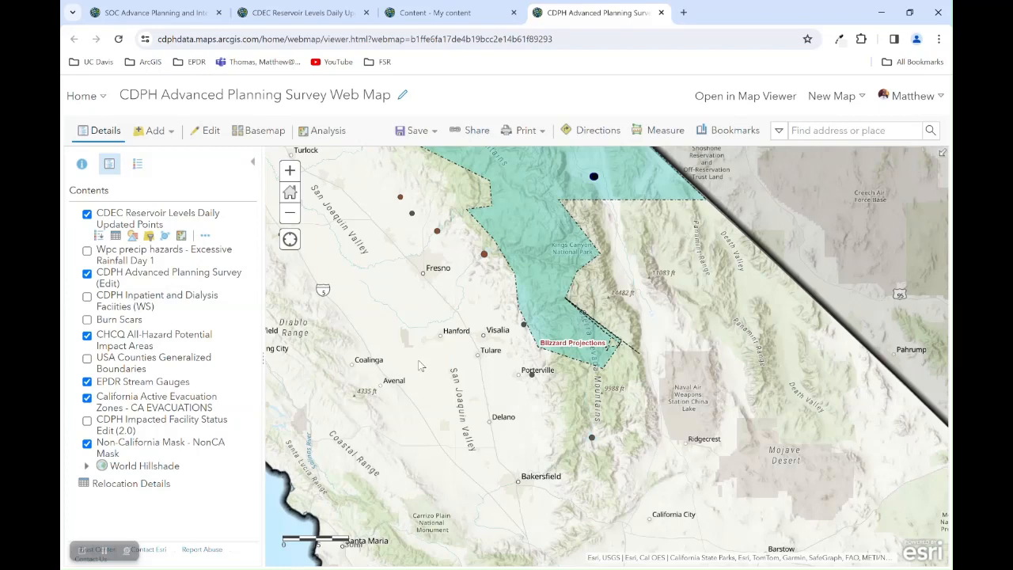
pyautogui.click(412, 139)
pyautogui.click(405, 153)
# Search all of ArcGIS Online for "weather" layers and look through the results.
pyautogui.click(156, 136)
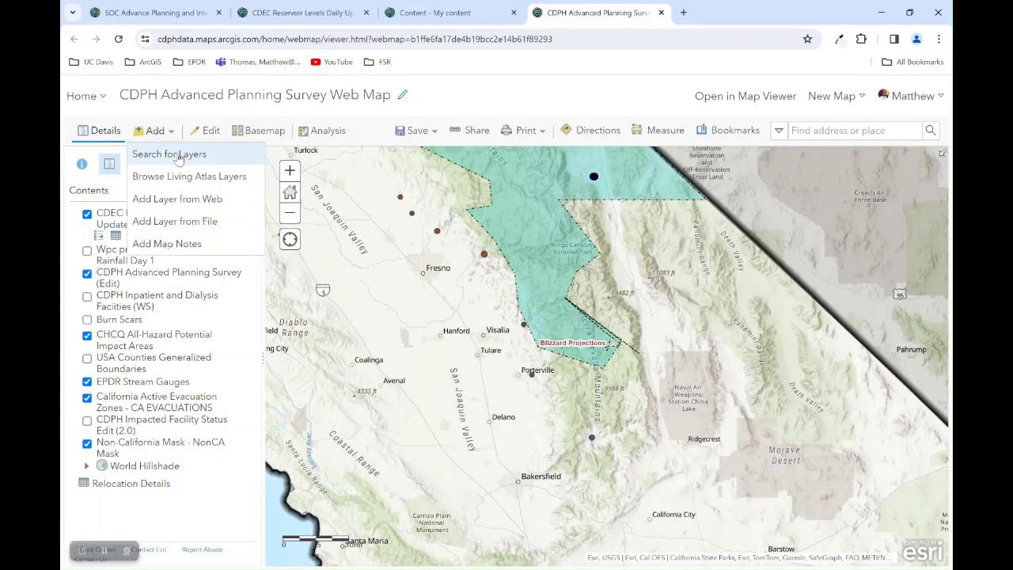
pyautogui.click(178, 156)
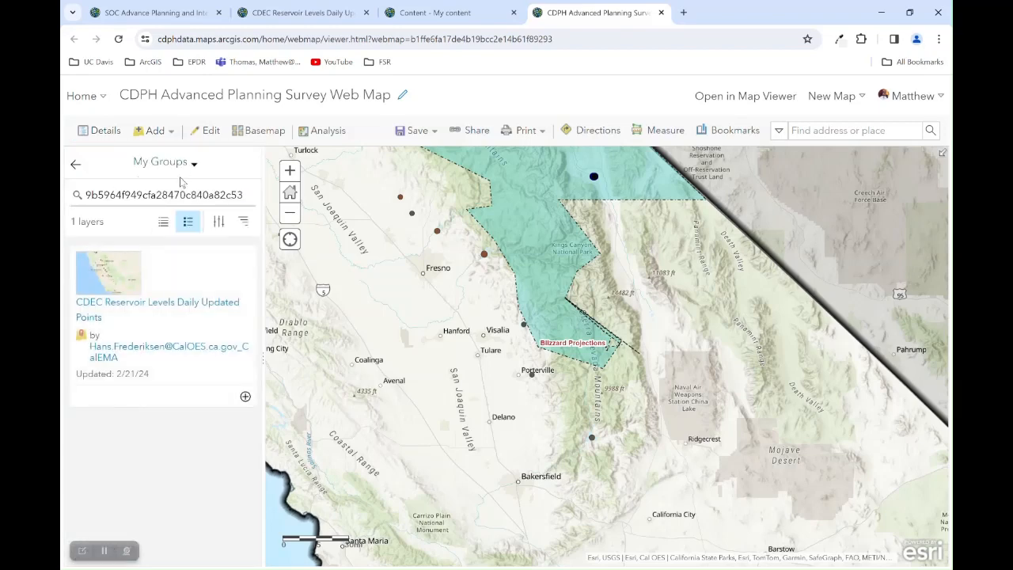
pyautogui.click(192, 164)
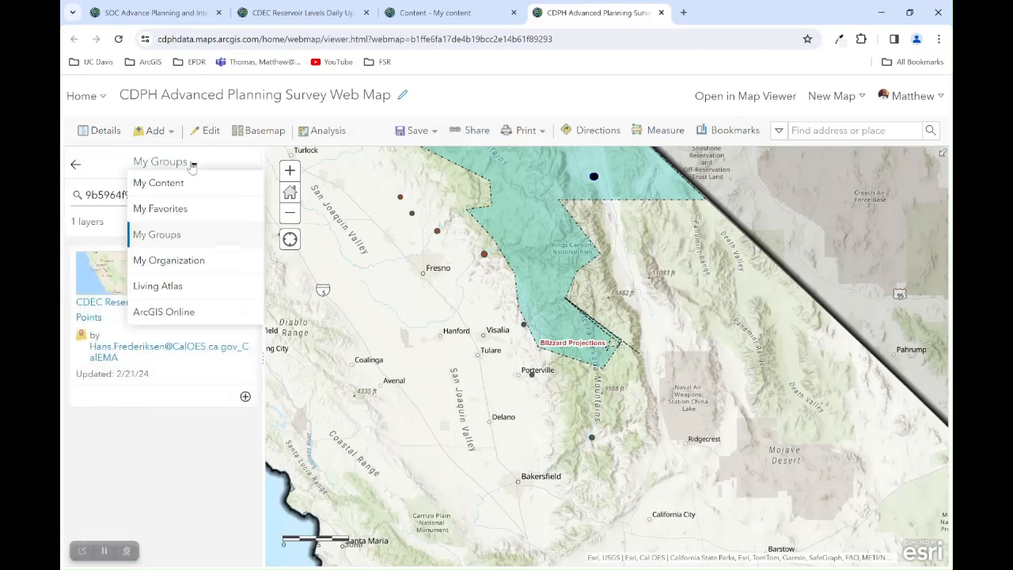
pyautogui.click(182, 309)
pyautogui.doubleClick(164, 197)
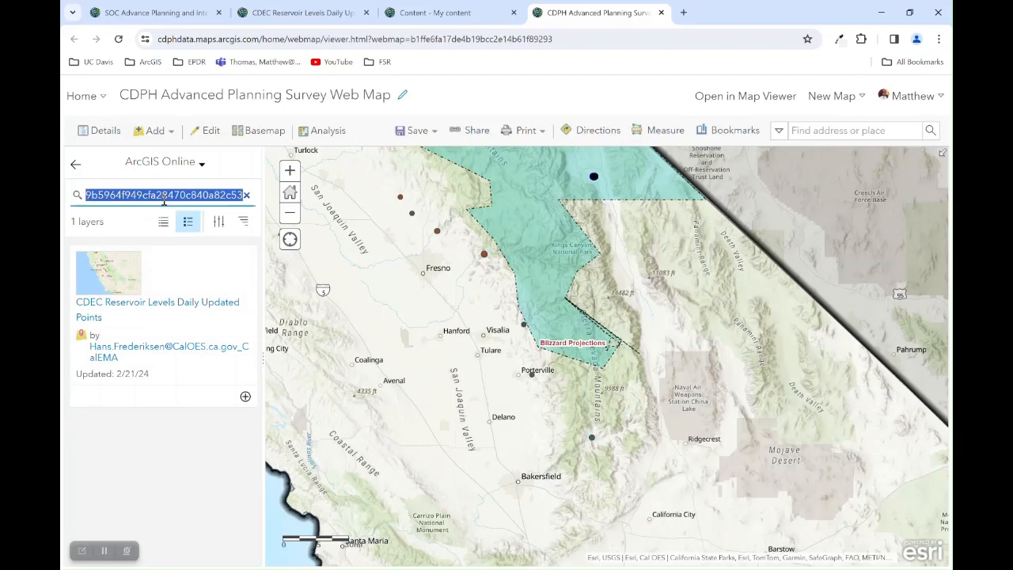
pyautogui.press('BackSpace')
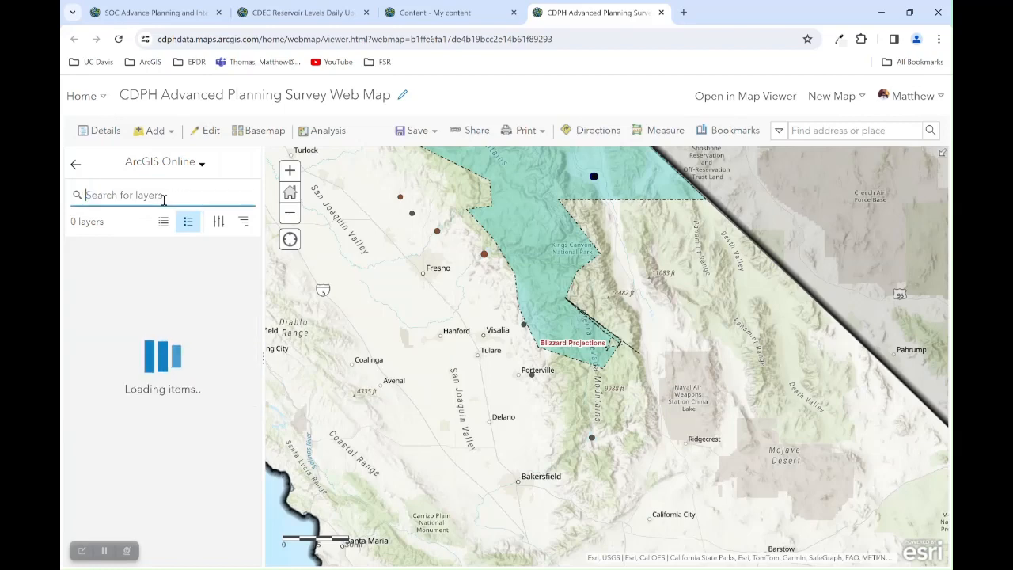
pyautogui.write('weather')
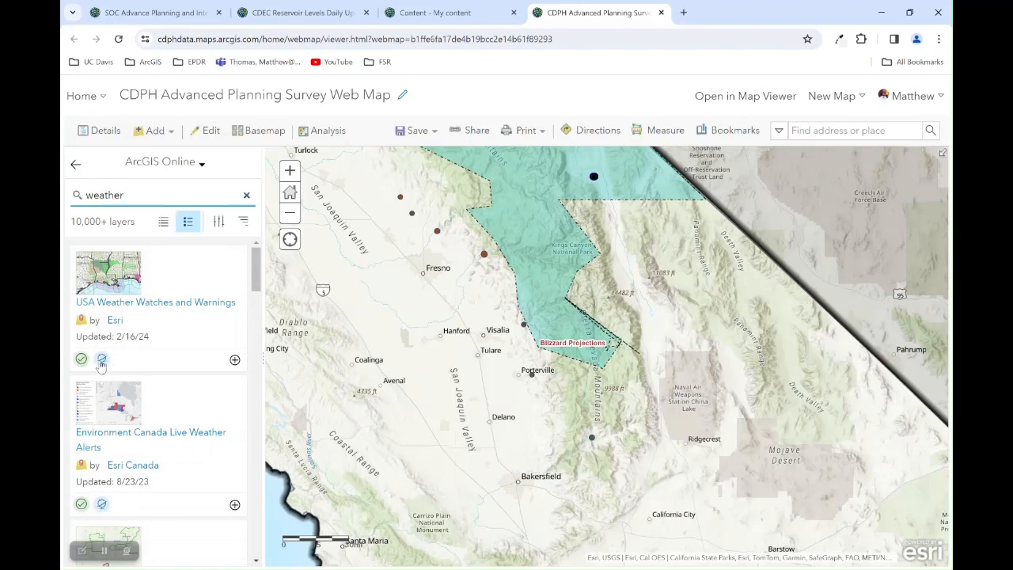
pyautogui.scroll(-5, 145, 393)
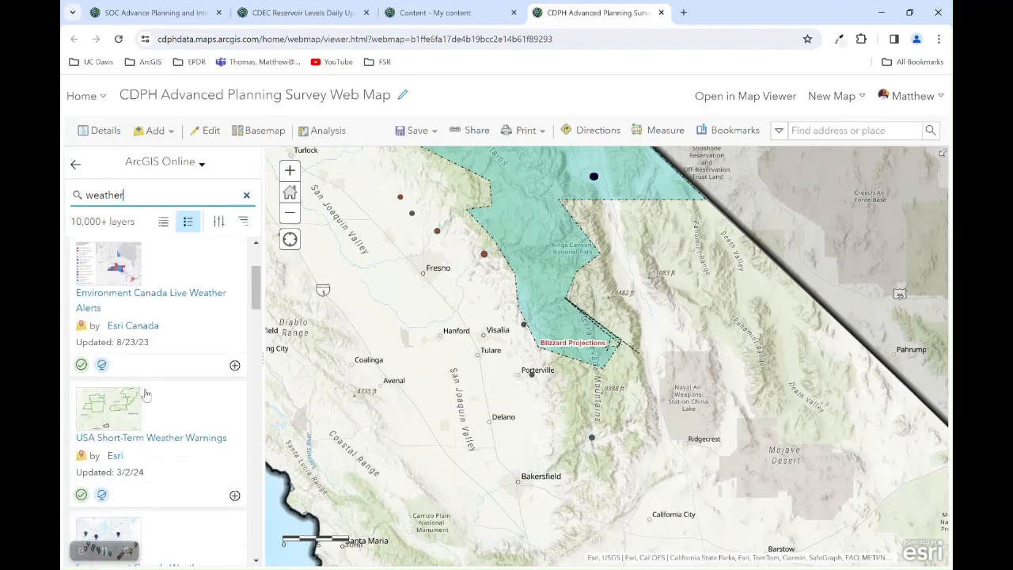
pyautogui.scroll(-5, 146, 394)
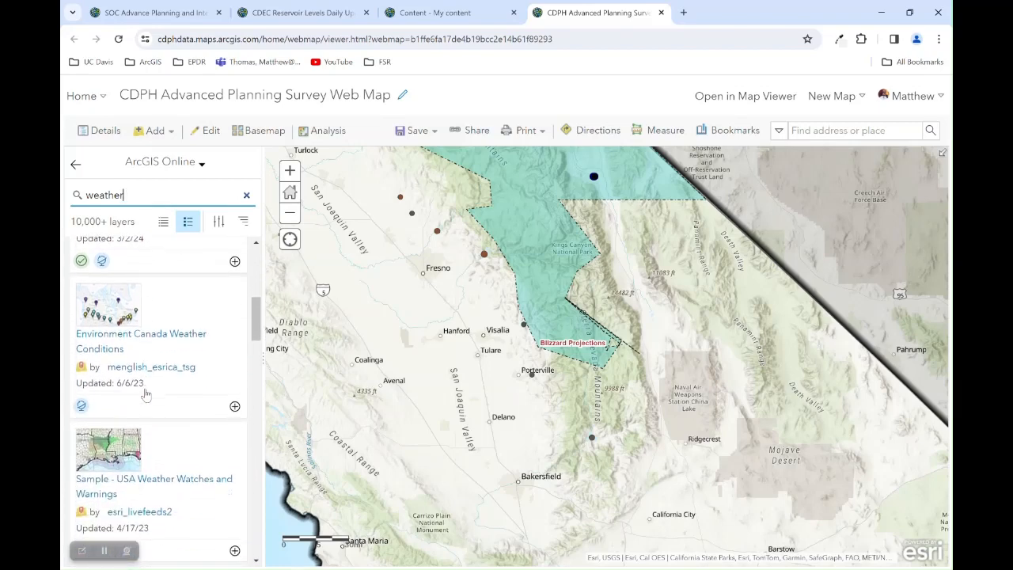
pyautogui.scroll(-3, 145, 394)
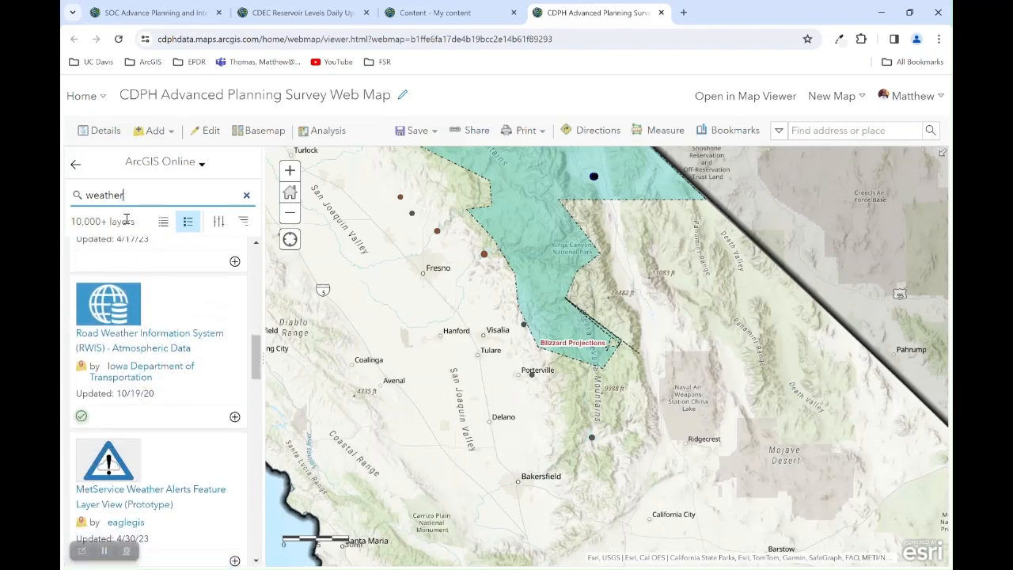
# Search ArcGIS Online for "fires" layers, look through the results and clear the search.
pyautogui.doubleClick(125, 196)
pyautogui.write('fires')
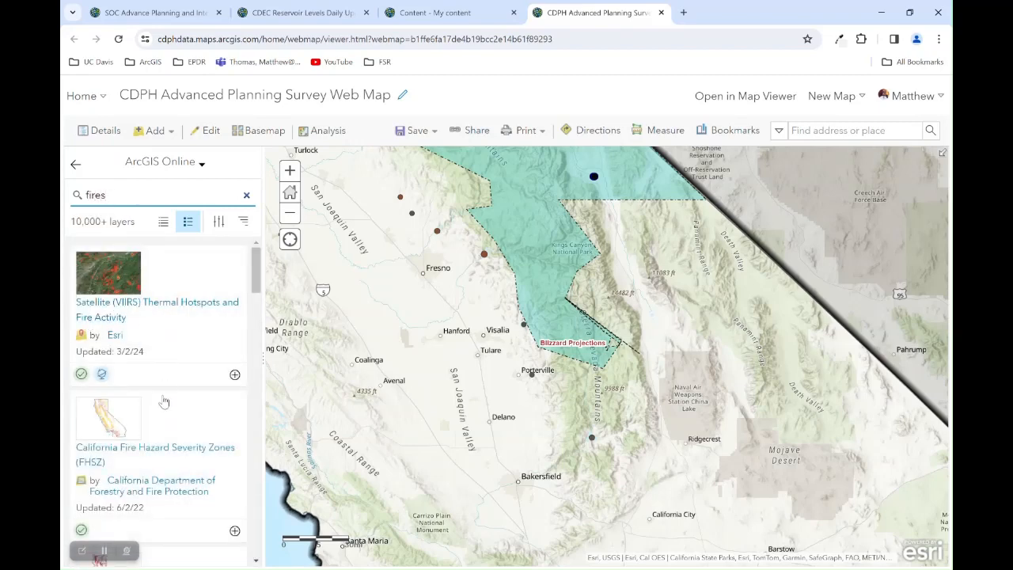
pyautogui.scroll(-2, 164, 396)
pyautogui.scroll(-4, 164, 401)
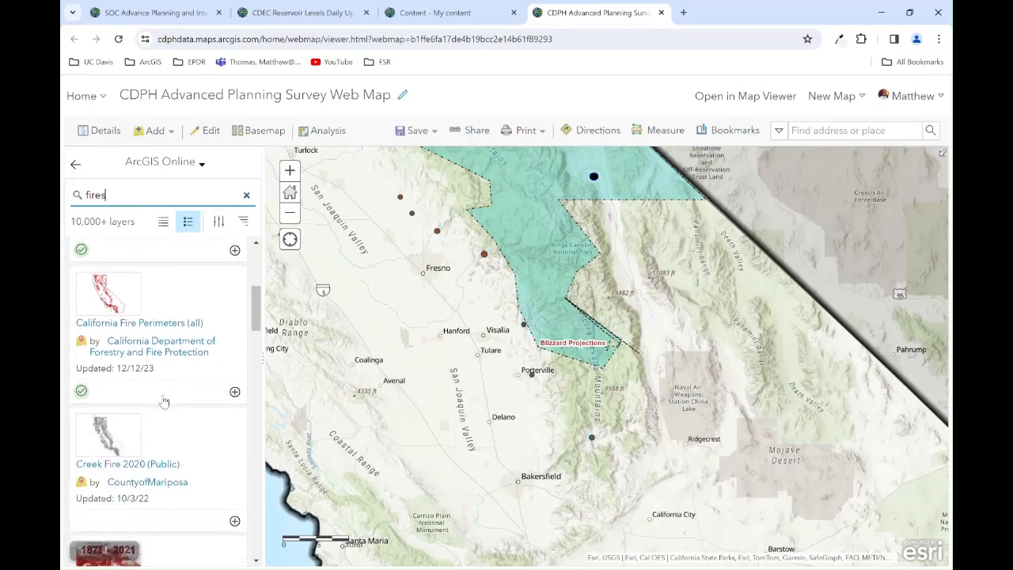
pyautogui.scroll(-4, 164, 401)
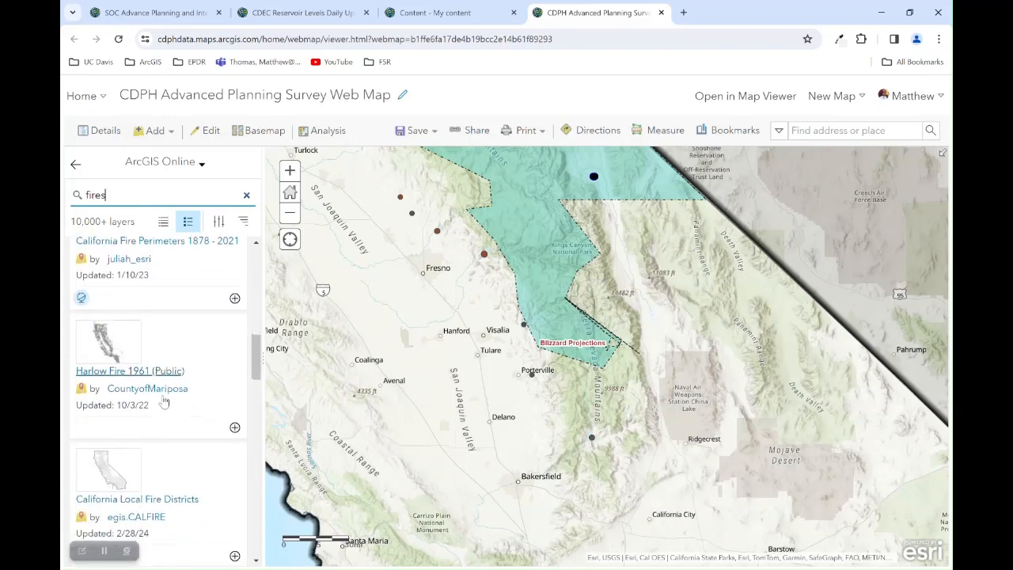
pyautogui.scroll(-1, 163, 400)
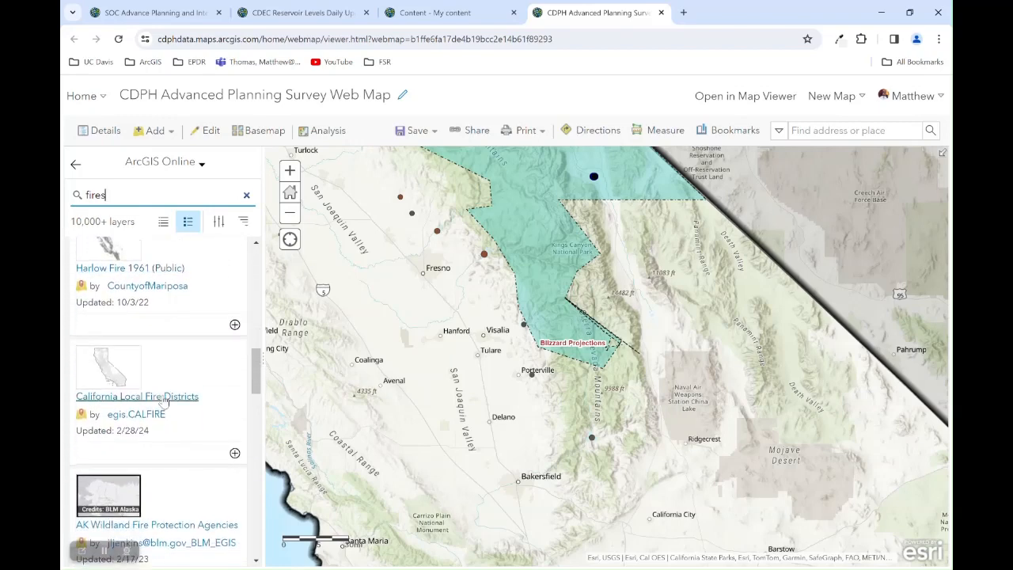
pyautogui.click(246, 196)
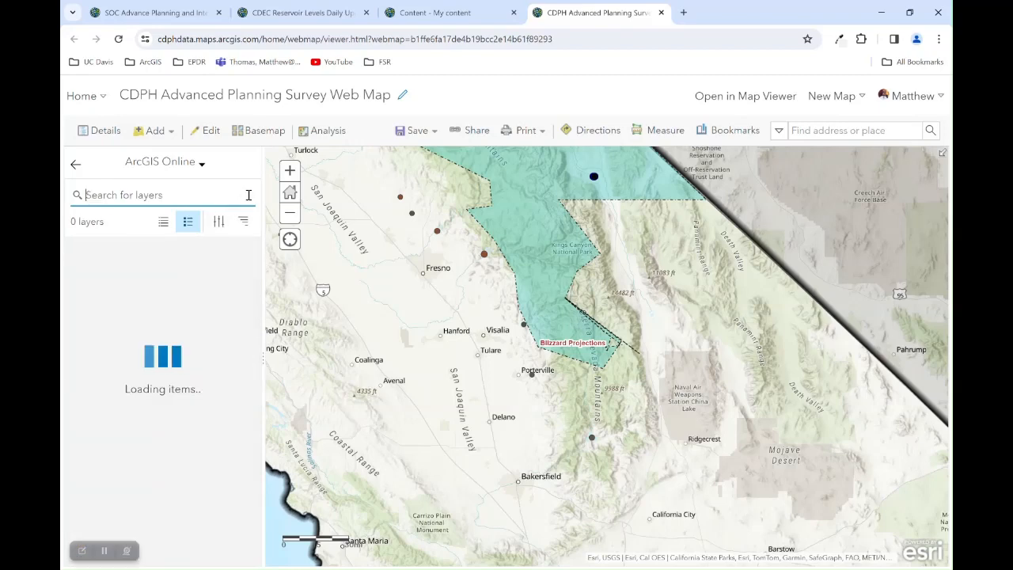
# Open the bookmarked Advanced Planning story map in a new browser tab and launch its Advanced Planning Map as a separate page.
pyautogui.click(684, 13)
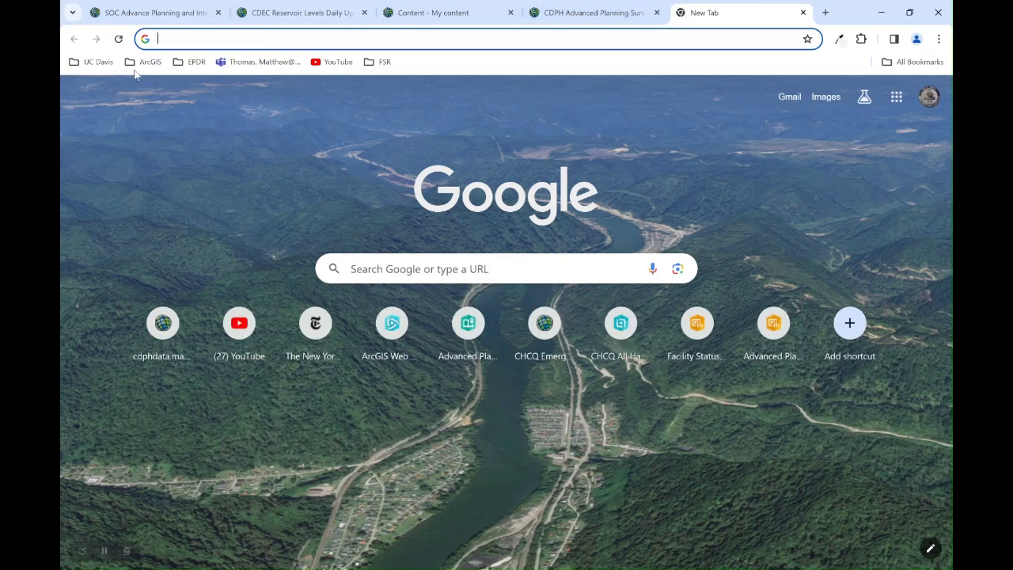
pyautogui.click(144, 62)
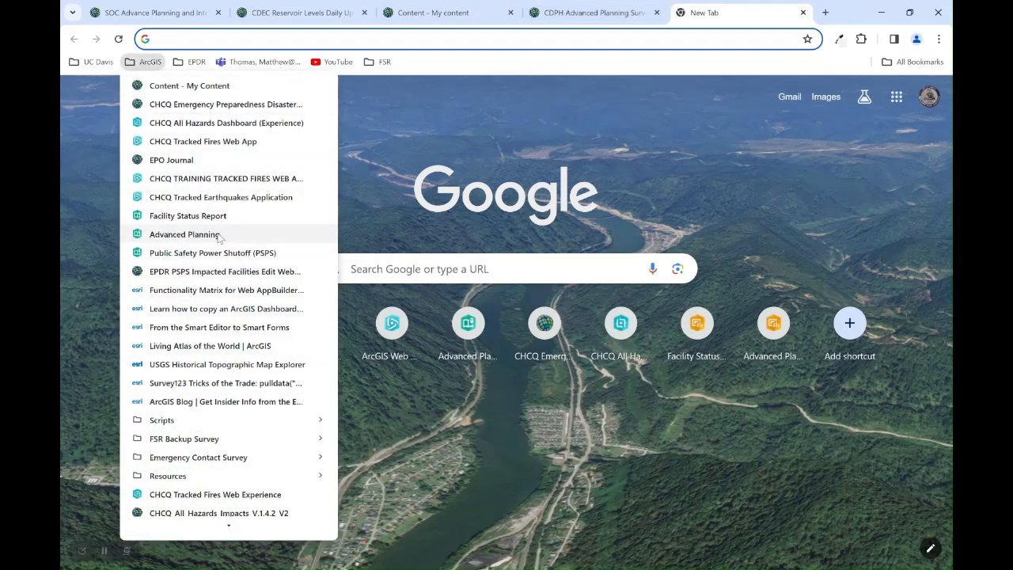
pyautogui.click(200, 240)
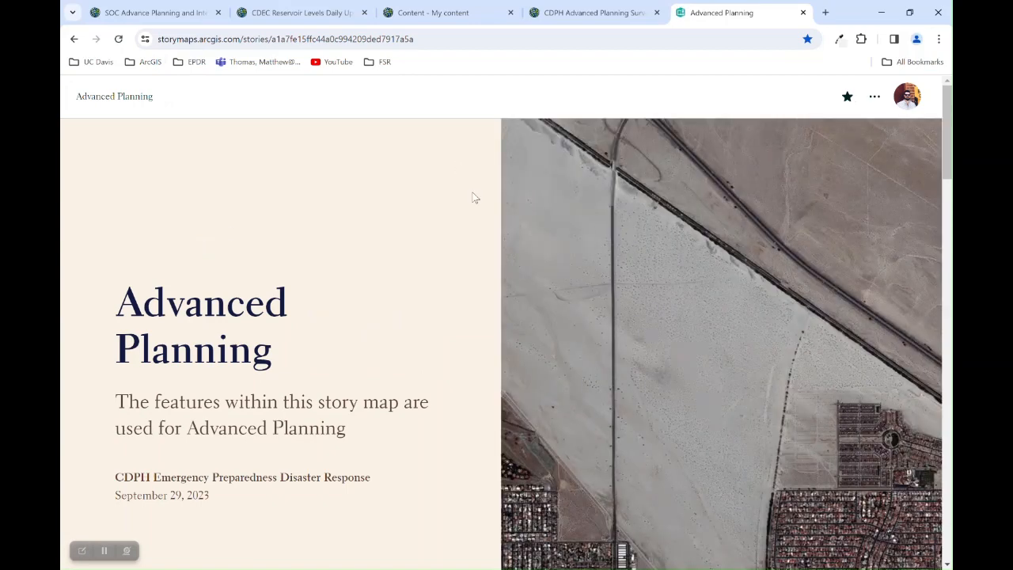
pyautogui.scroll(-10, 463, 234)
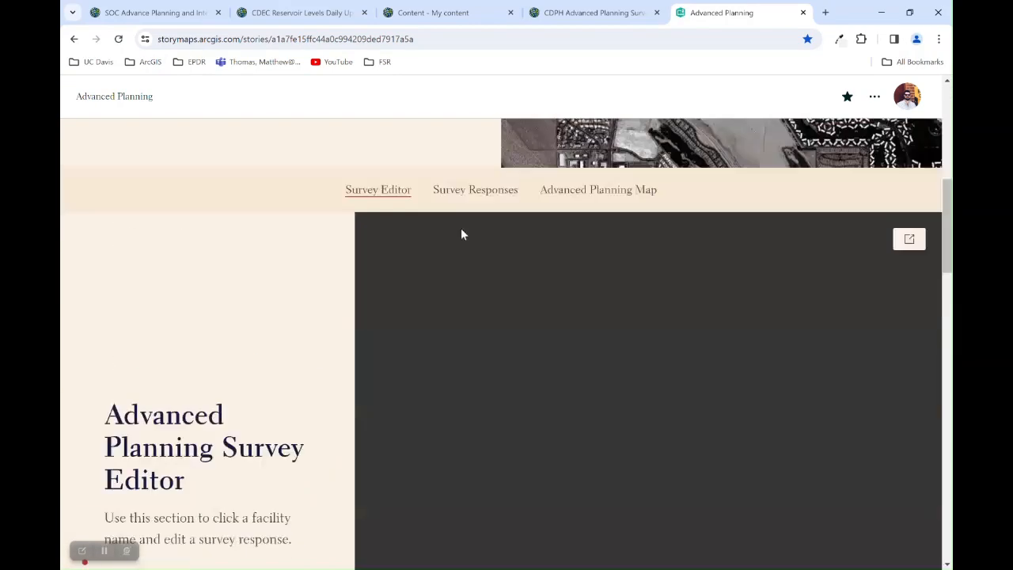
pyautogui.click(600, 141)
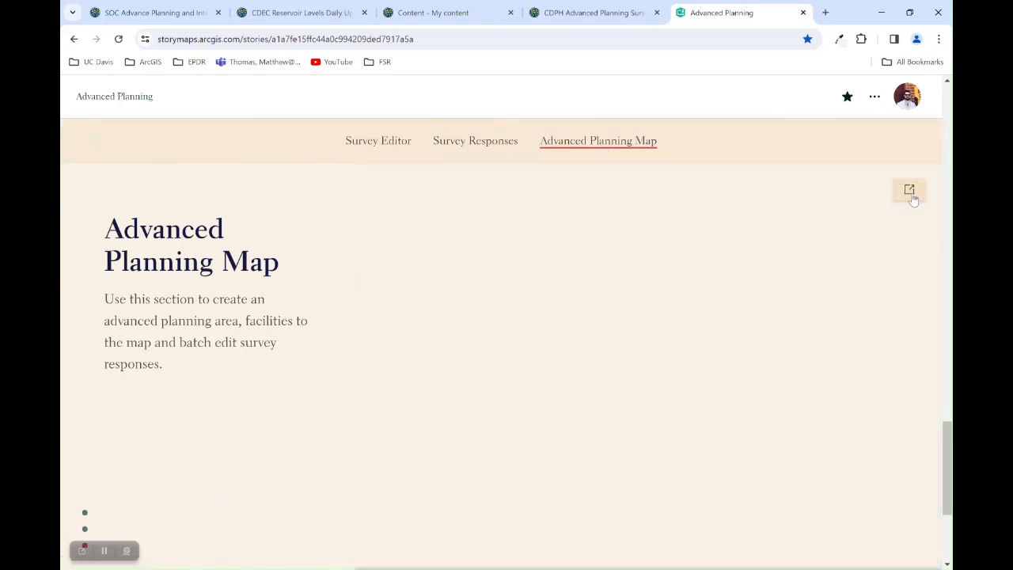
pyautogui.click(909, 191)
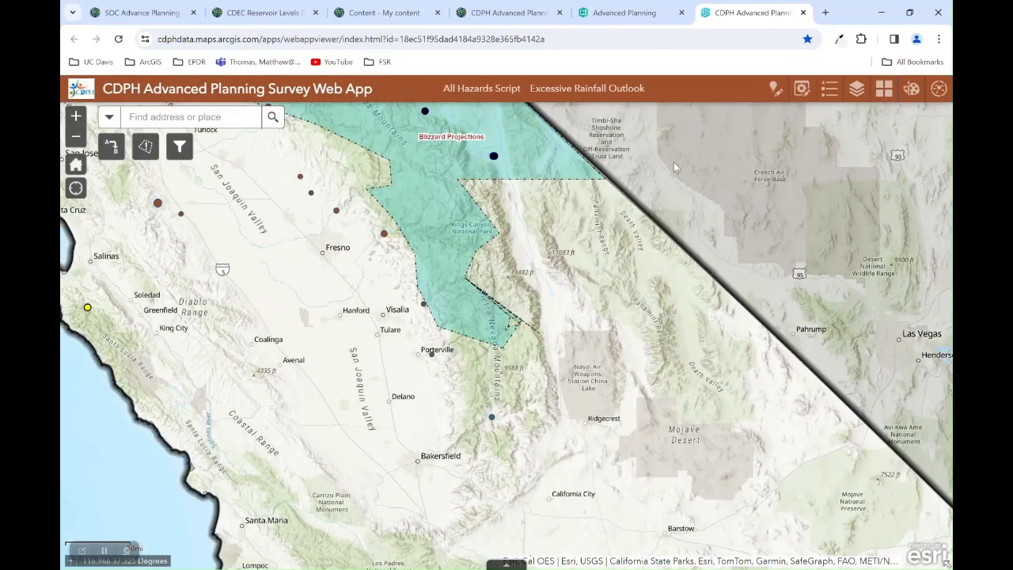
# Show the web app's layer list and toggle the visibility of the CDEC Reservoir Levels Daily Updated Points layer off and on.
pyautogui.click(861, 93)
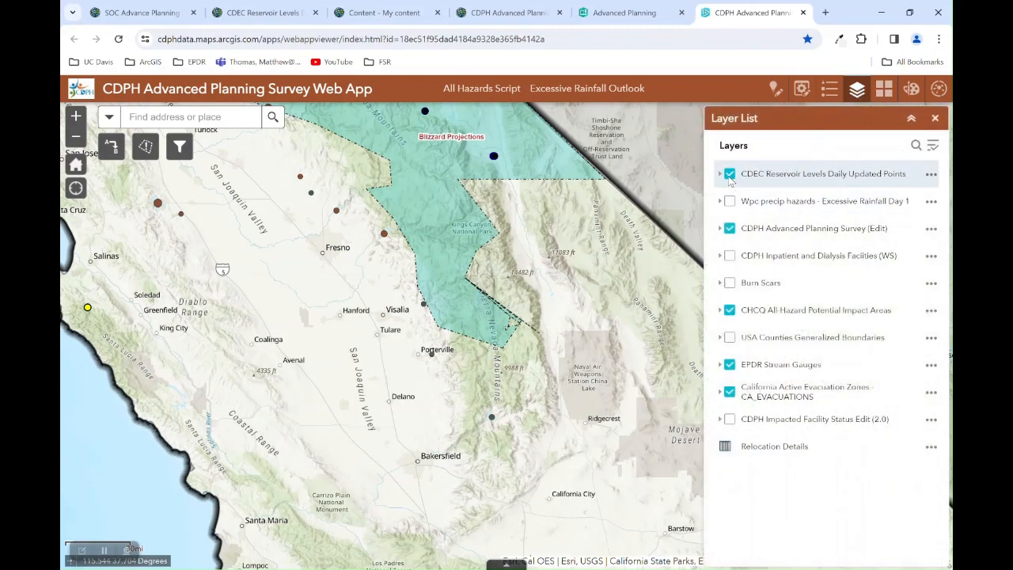
pyautogui.click(729, 178)
pyautogui.click(730, 175)
# Return to the CDPH Advanced Planning Survey Web Map and remove the CDEC Reservoir Levels Daily Updated Points layer from it.
pyautogui.click(394, 14)
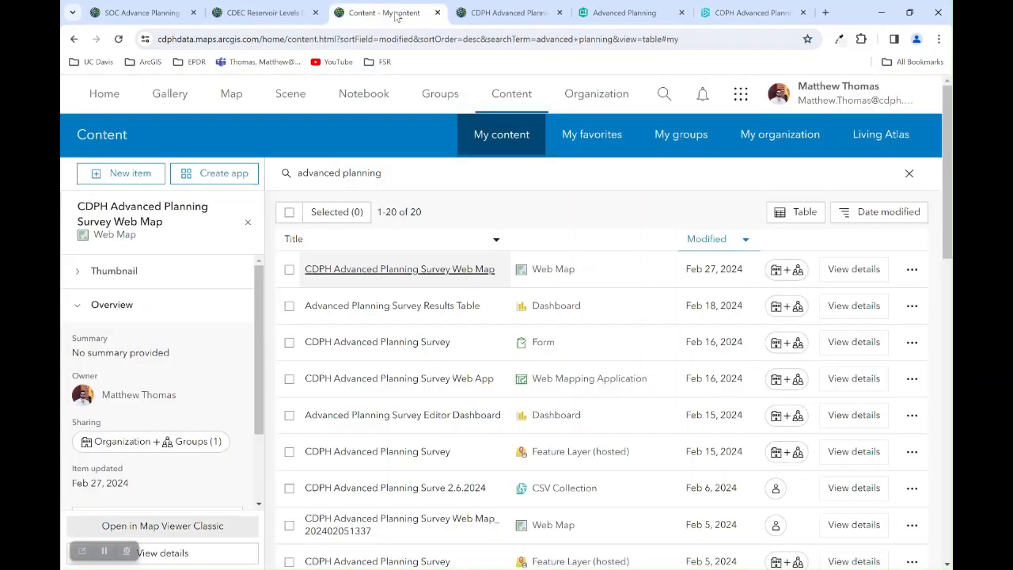
pyautogui.click(496, 13)
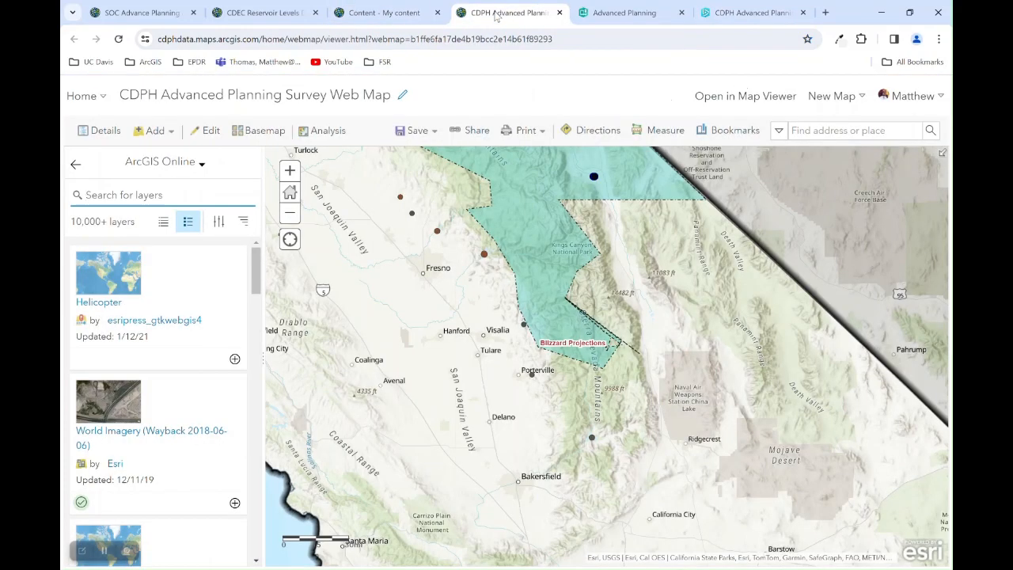
pyautogui.click(76, 165)
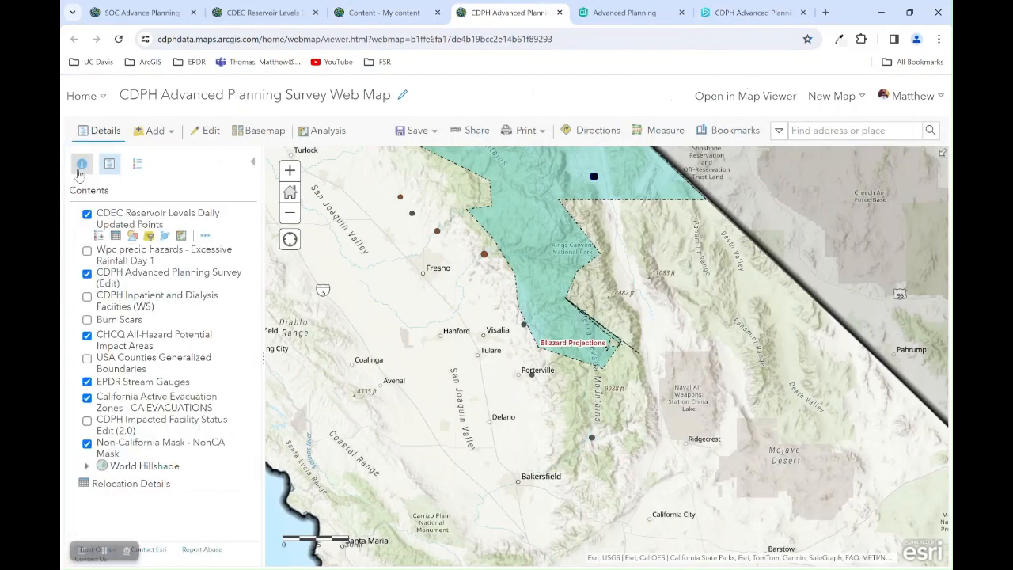
pyautogui.click(205, 236)
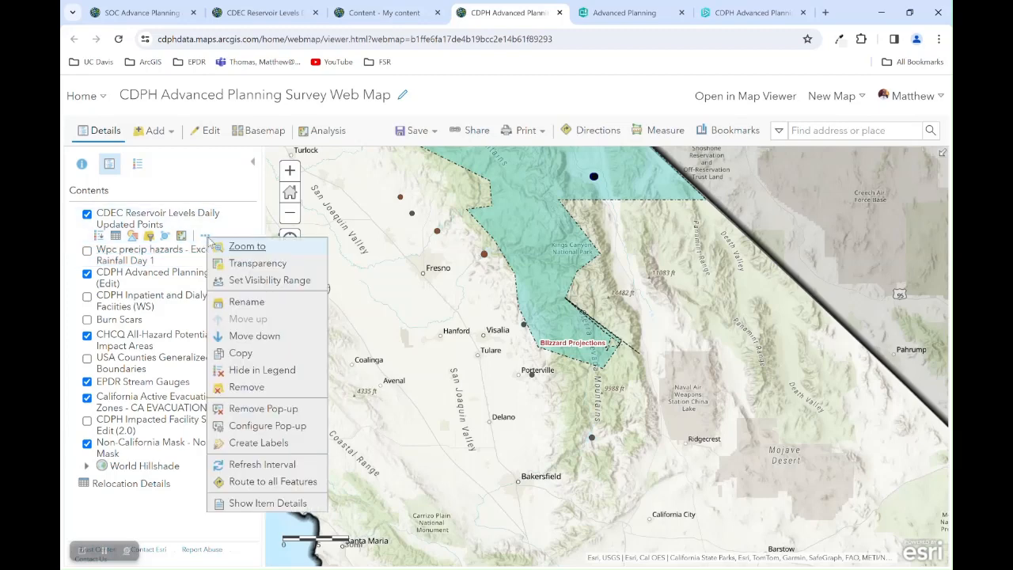
pyautogui.click(247, 387)
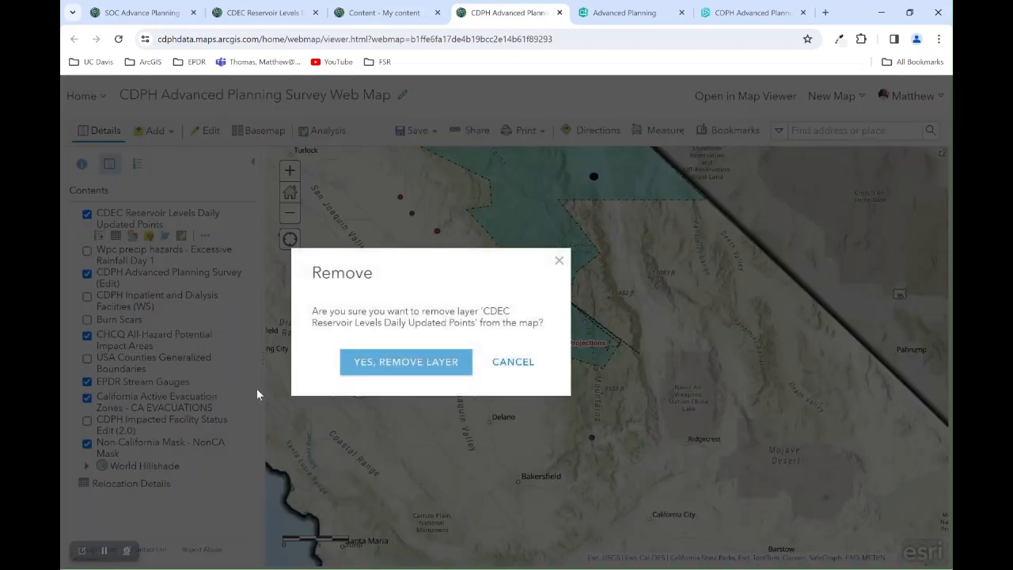
pyautogui.click(372, 366)
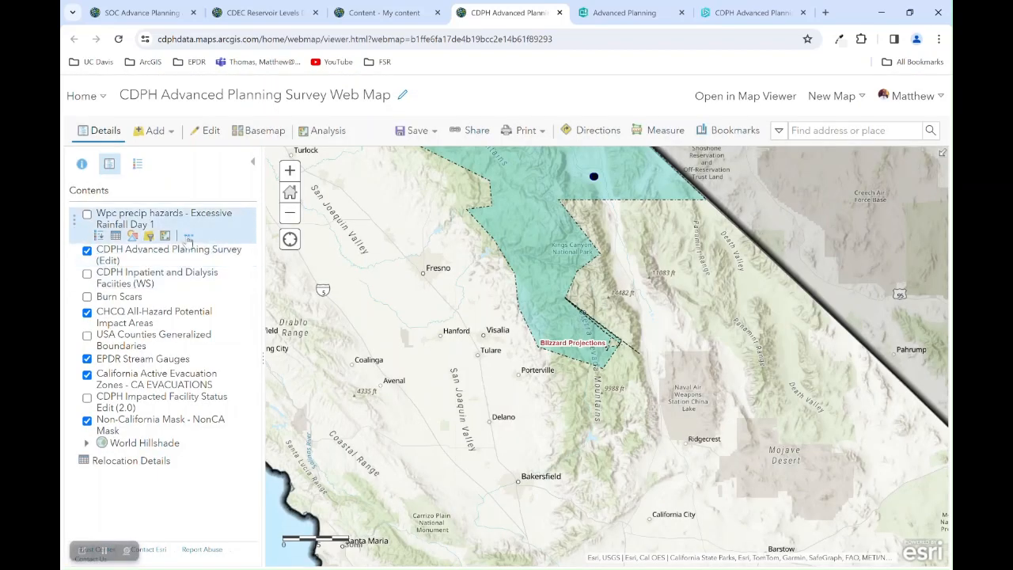
# Remove the Wpc precip hazards - Excessive Rainfall Day 1 layer from the web map.
pyautogui.click(189, 238)
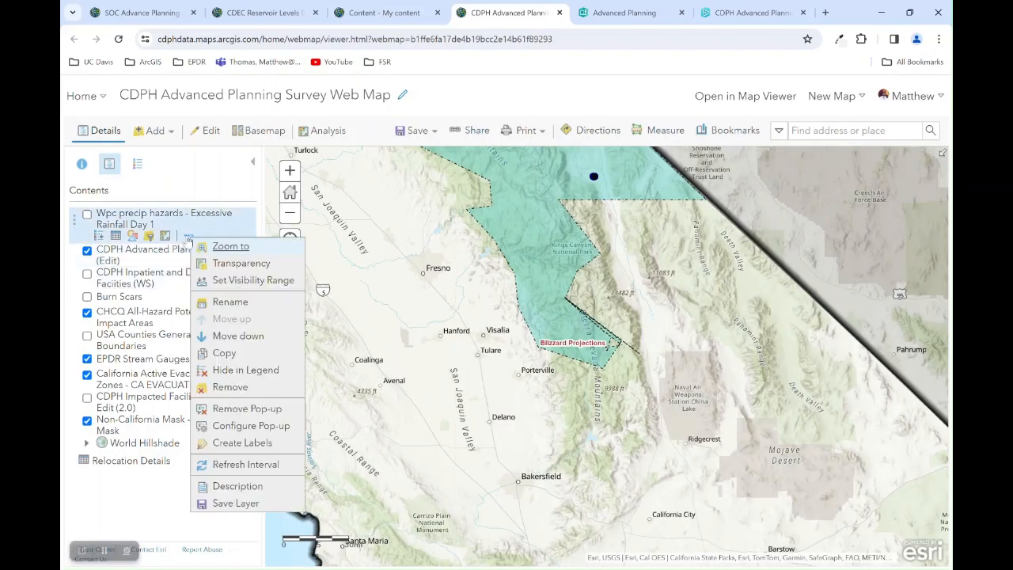
pyautogui.click(238, 387)
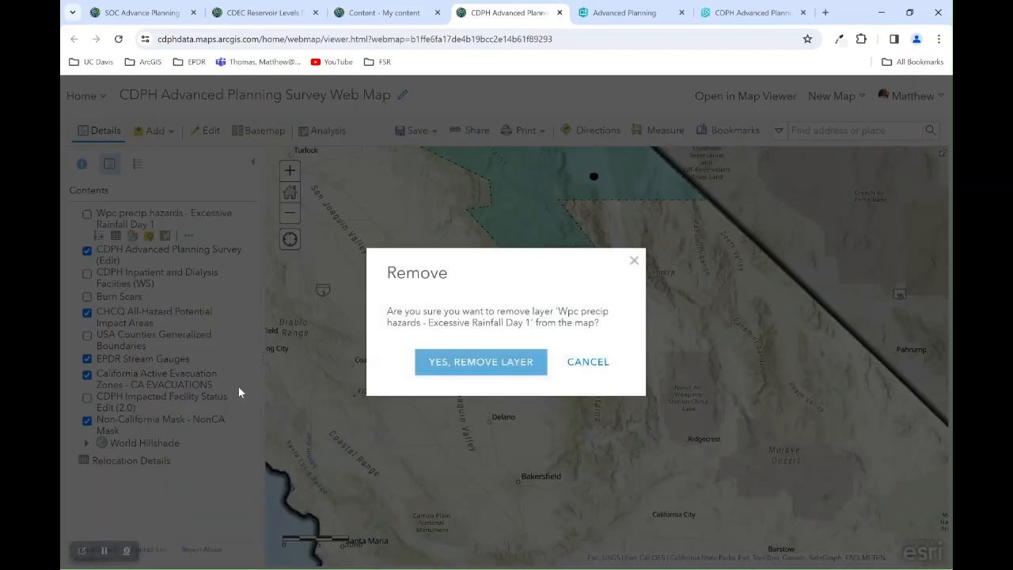
pyautogui.click(427, 366)
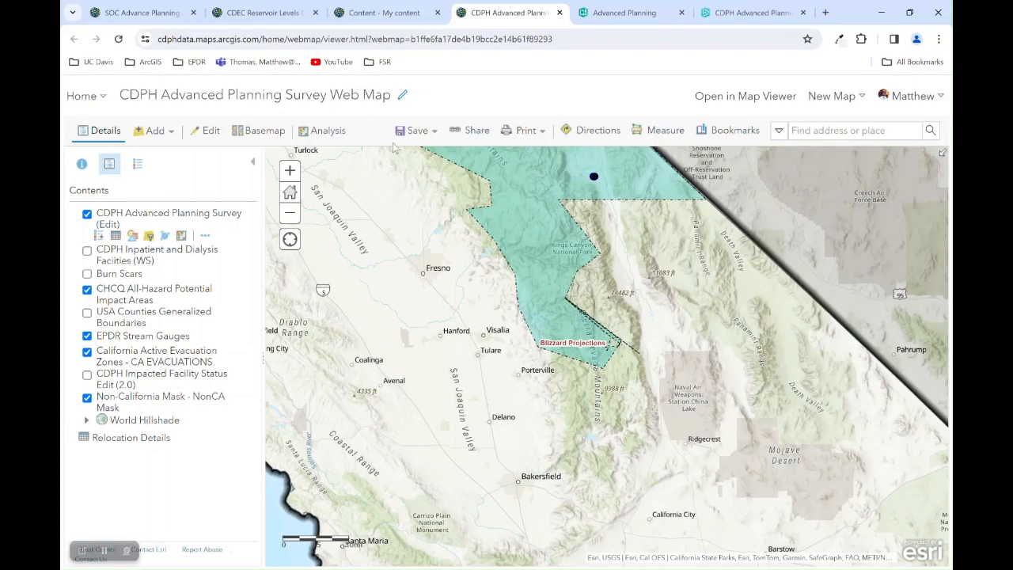
# Set the map extent to show all of California and save the CDPH Advanced Planning Survey Web Map.
pyautogui.scroll(-1, 408, 226)
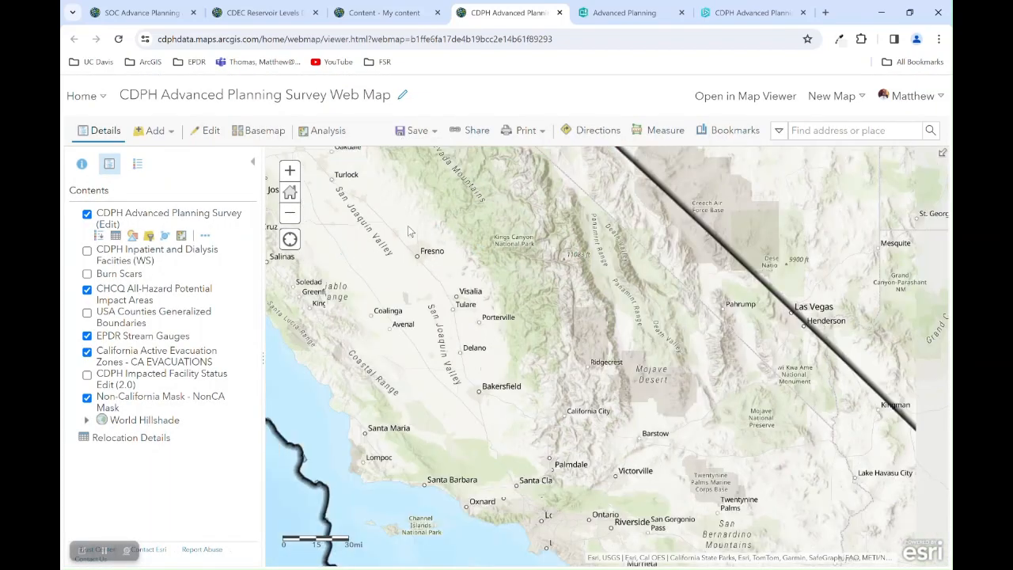
pyautogui.scroll(-5, 407, 225)
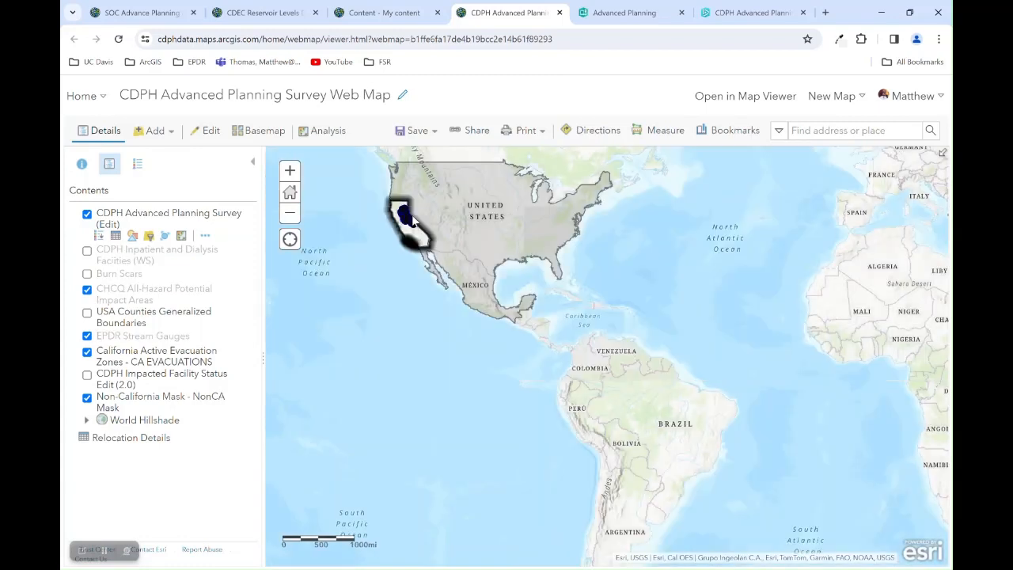
pyautogui.scroll(3, 410, 220)
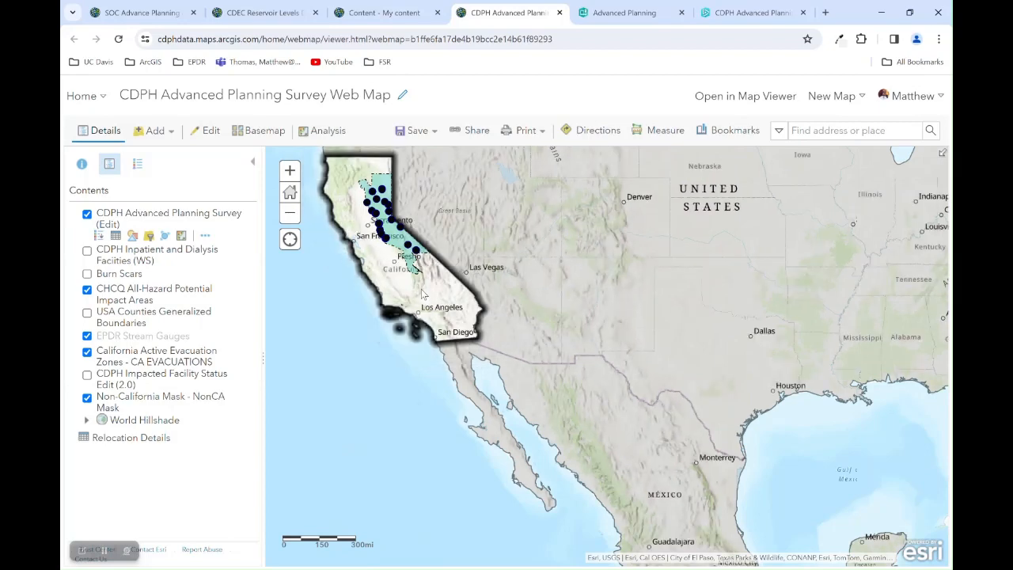
pyautogui.moveTo(423, 295); pyautogui.dragTo(474, 325)
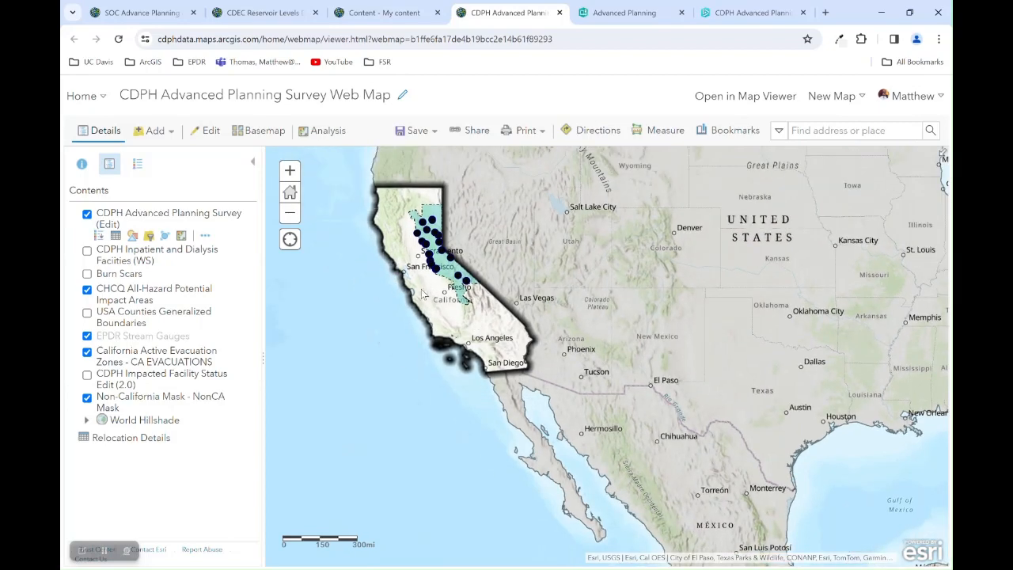
pyautogui.click(412, 131)
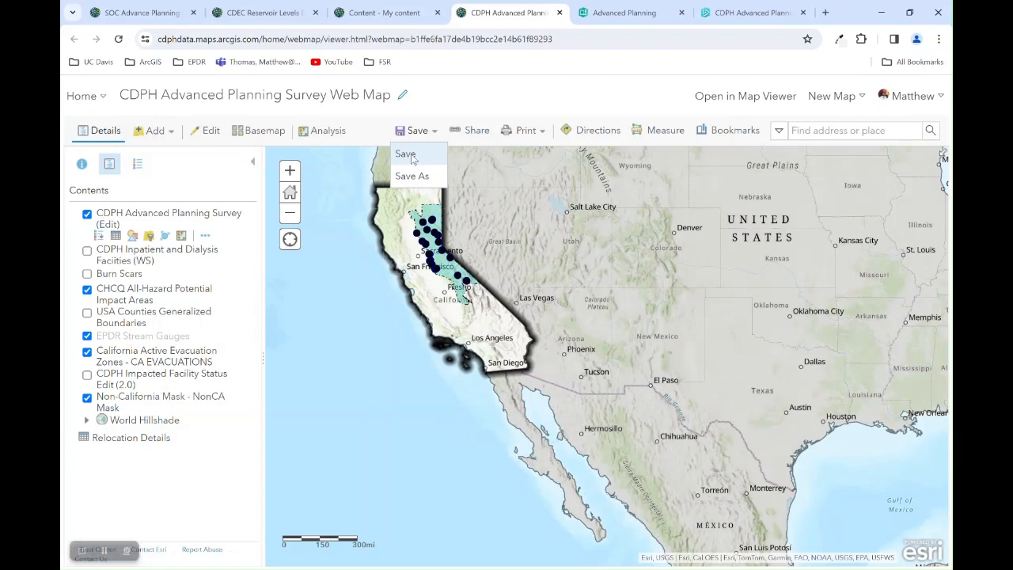
pyautogui.click(405, 154)
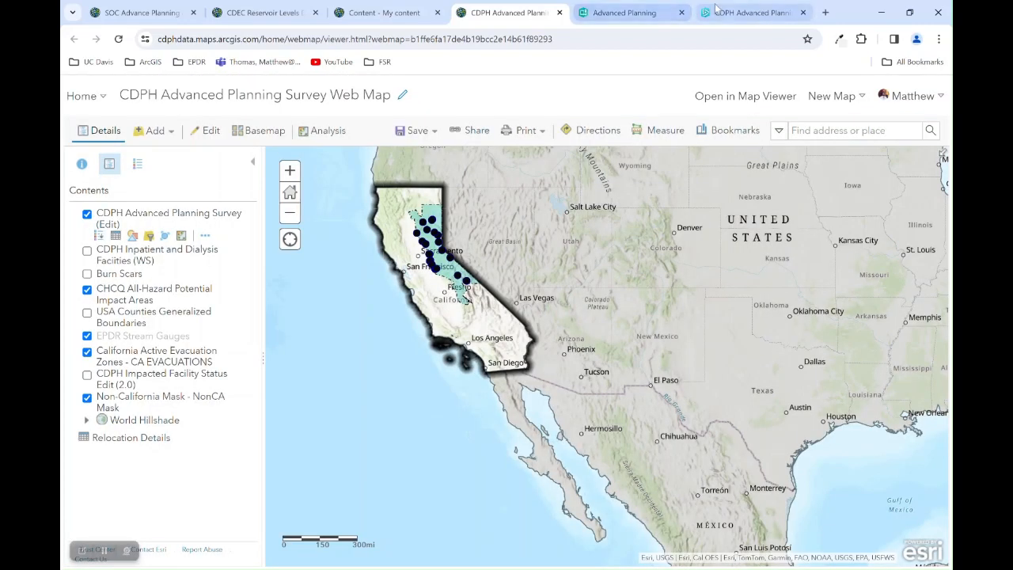
# Reload the CDPH Advanced Planning Survey Web App and show its layer list to check the current layers.
pyautogui.click(727, 12)
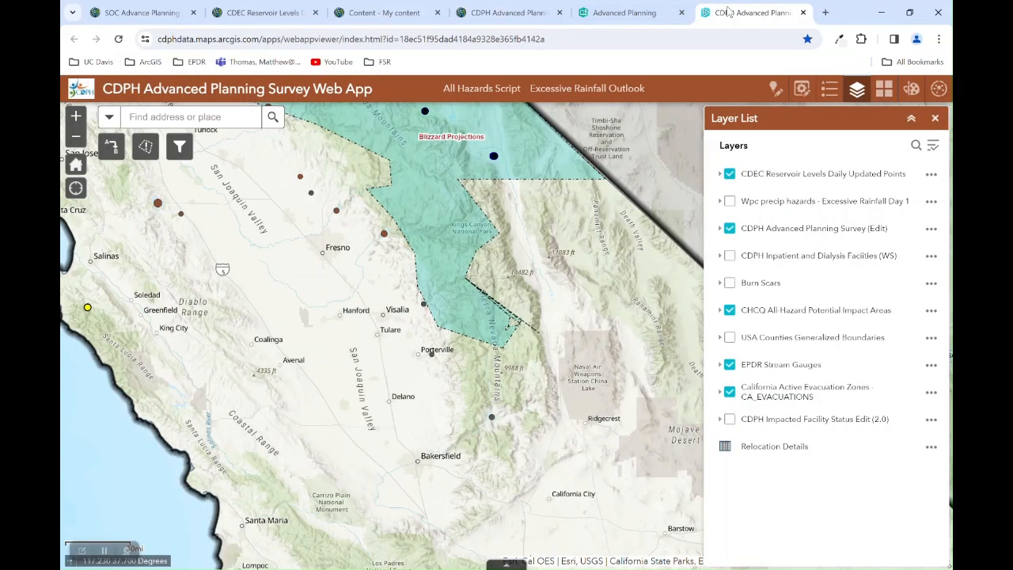
pyautogui.click(118, 39)
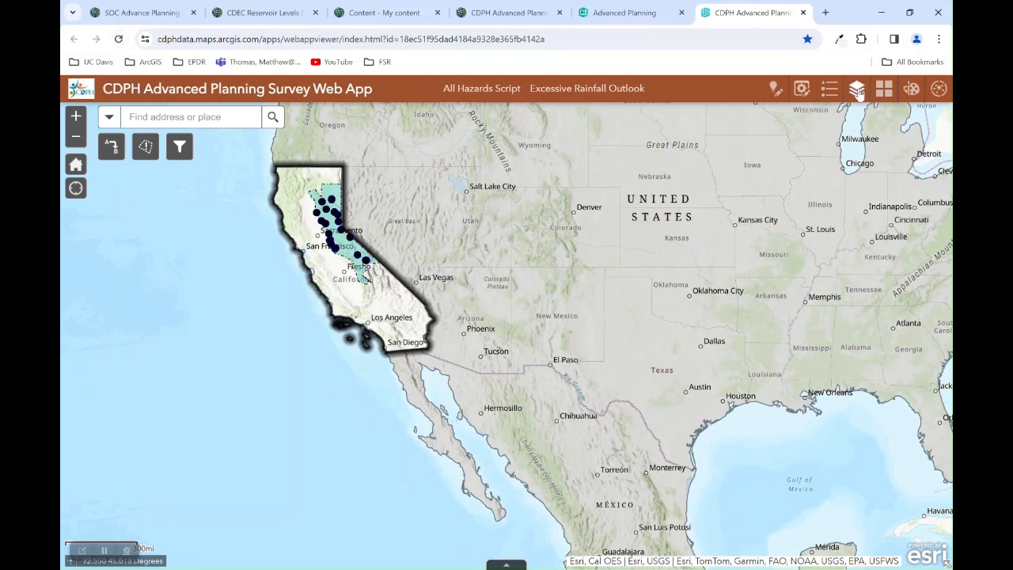
pyautogui.click(857, 91)
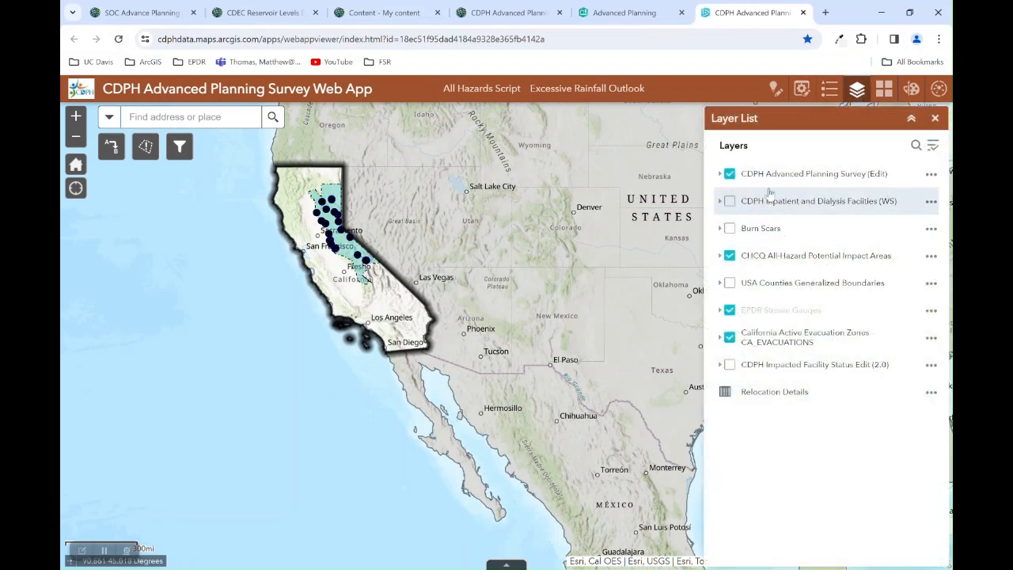